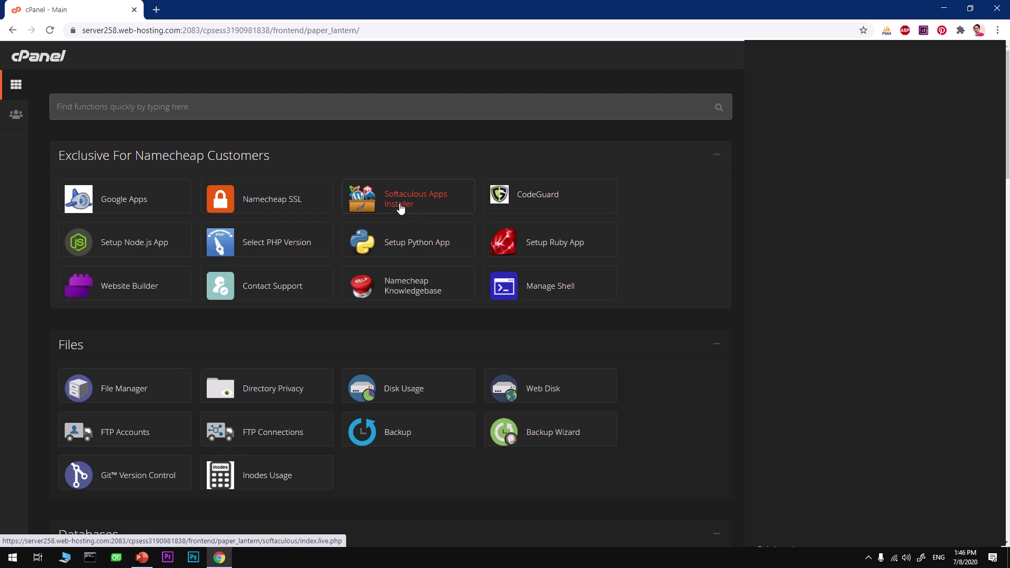
- Search cPanel for 'add' and open the Addon Domains page
{"action": "left_click", "coordinate": [193, 115]}
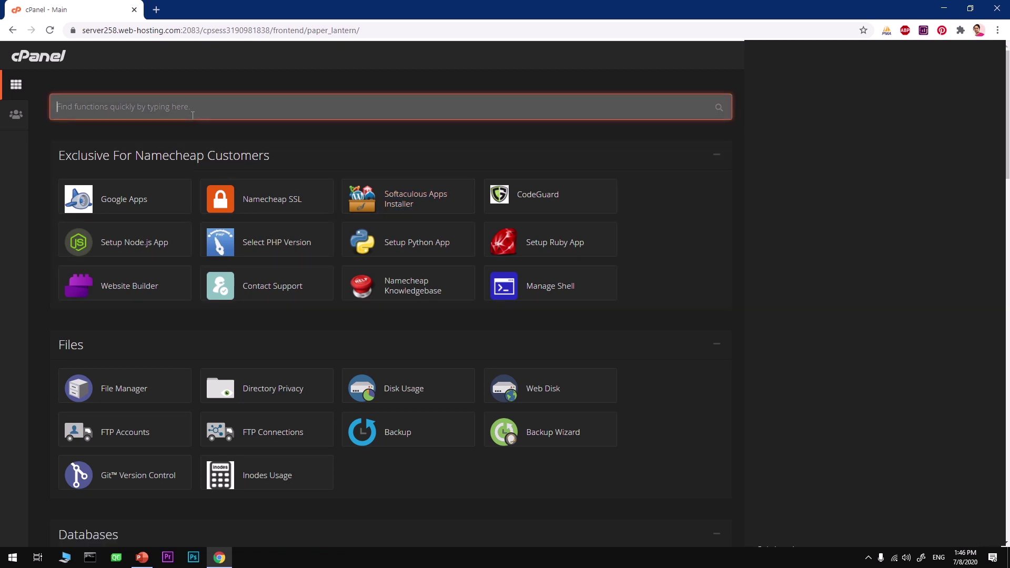
{"action": "type", "text": "addm"}
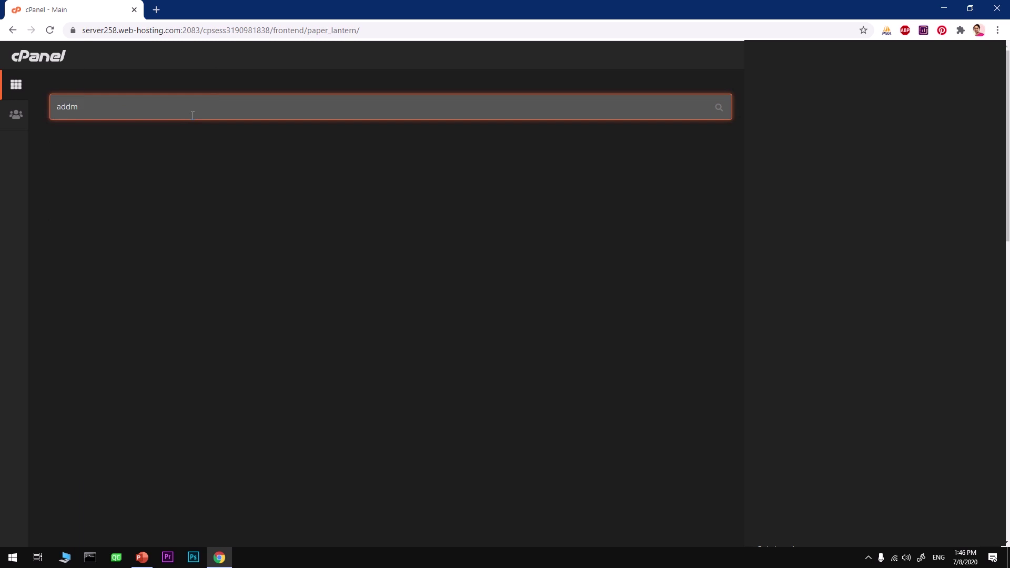
{"action": "key", "text": "BackSpace"}
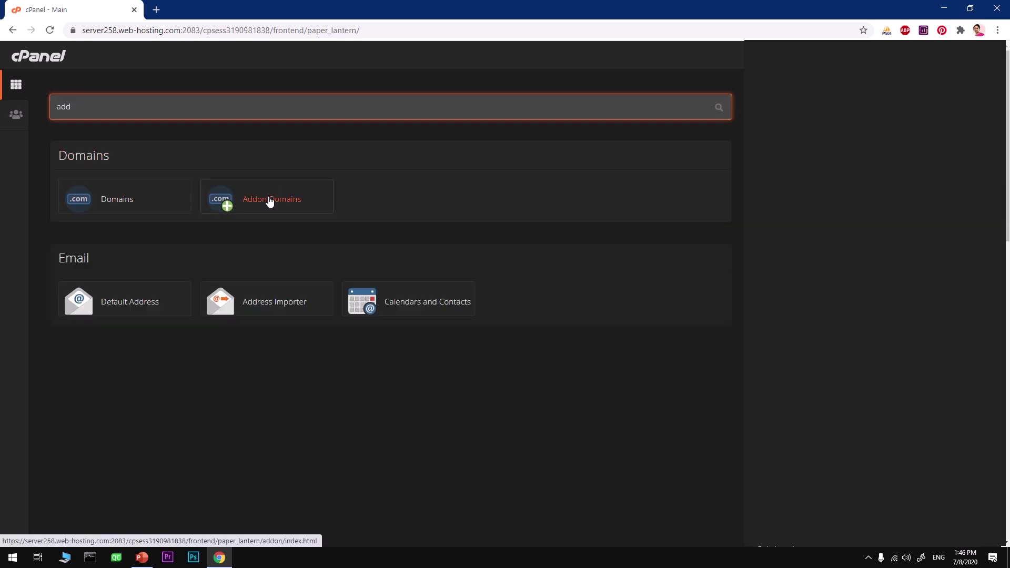
{"action": "left_click", "coordinate": [270, 201]}
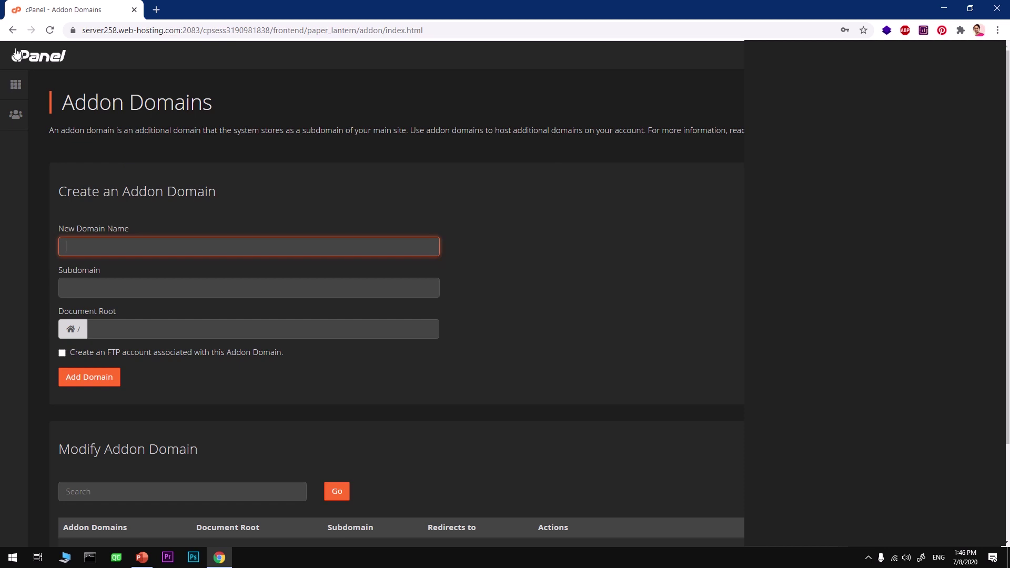
- Submit asdfasf.com as a new addon domain with its autofilled subdomain and document root
{"action": "type", "text": "asdfasf"}
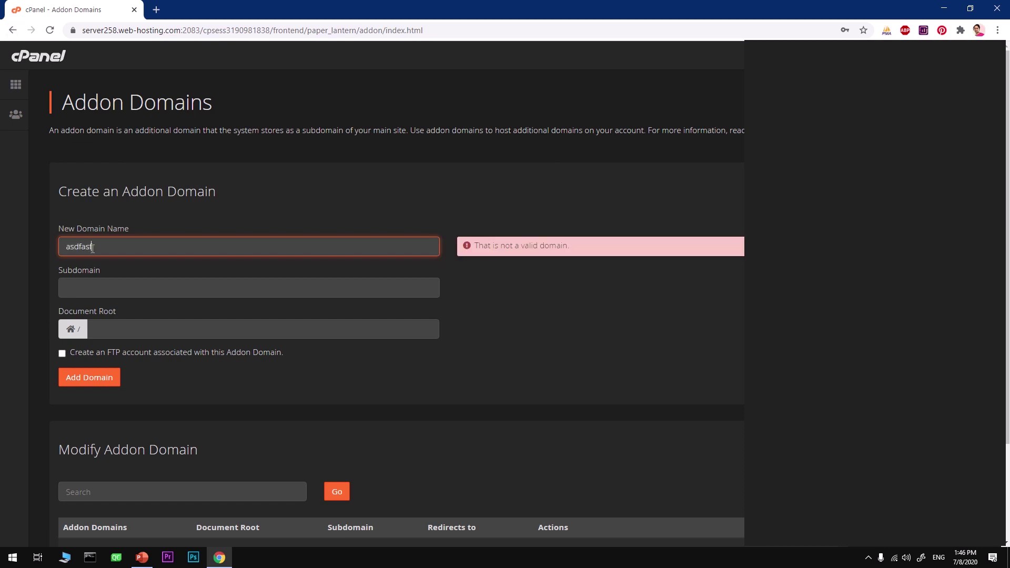
{"action": "type", "text": ".com"}
{"action": "key", "text": "Tab"}
{"action": "key", "text": "Tab"}
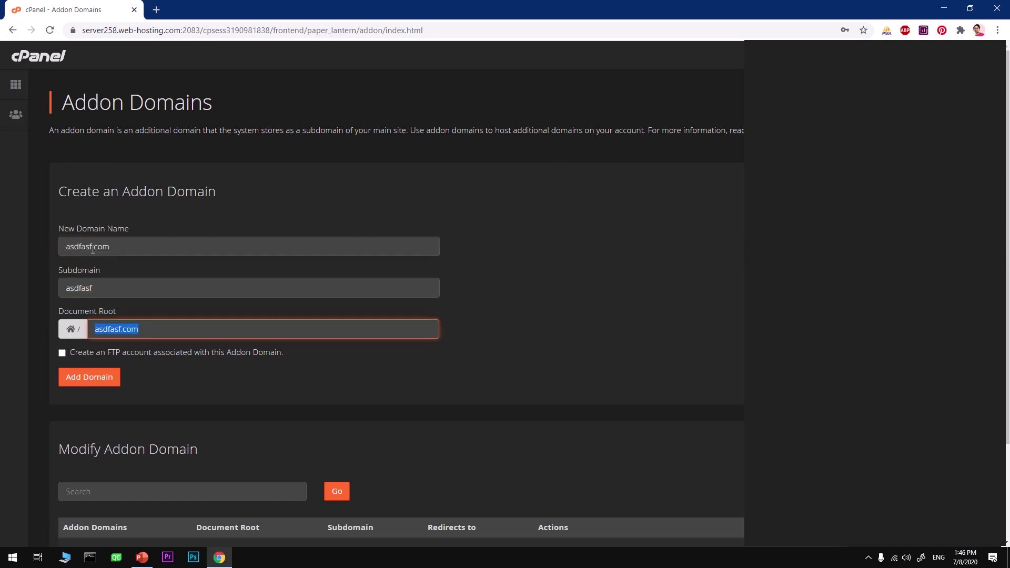
{"action": "left_click", "coordinate": [88, 377]}
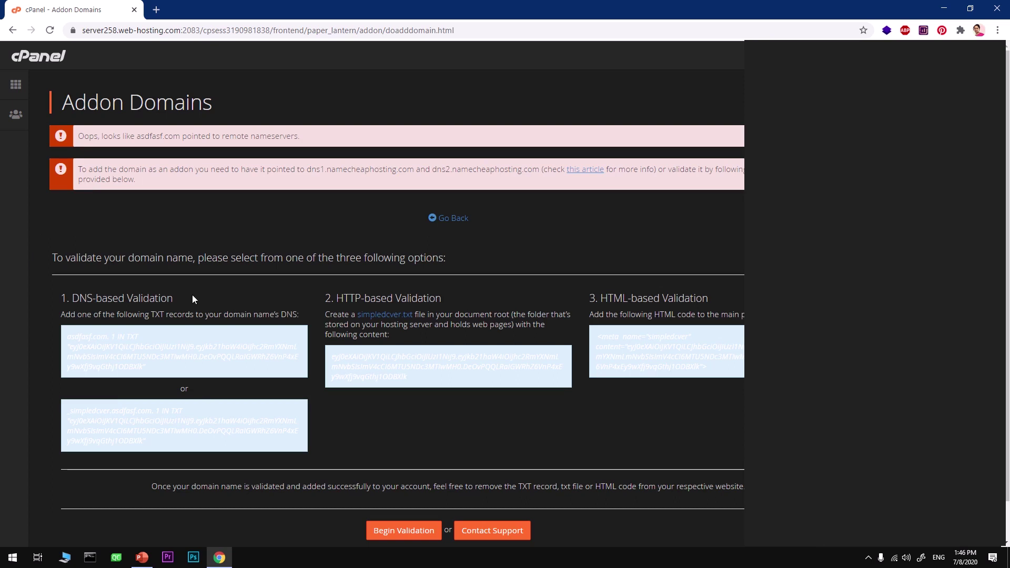
{"action": "left_click_drag", "start_coordinate": [85, 137], "coordinate": [309, 145]}
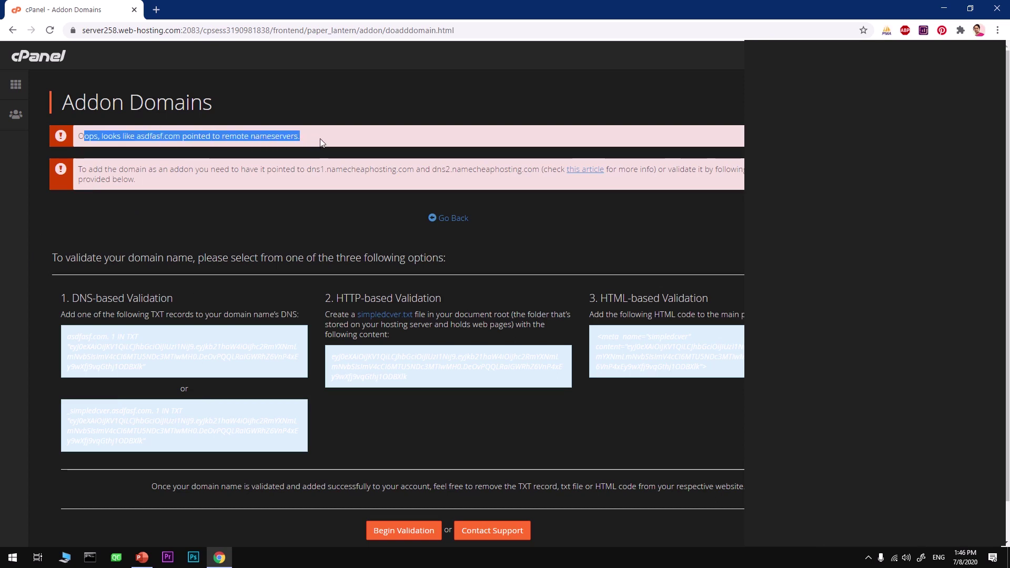
{"action": "left_click", "coordinate": [261, 235]}
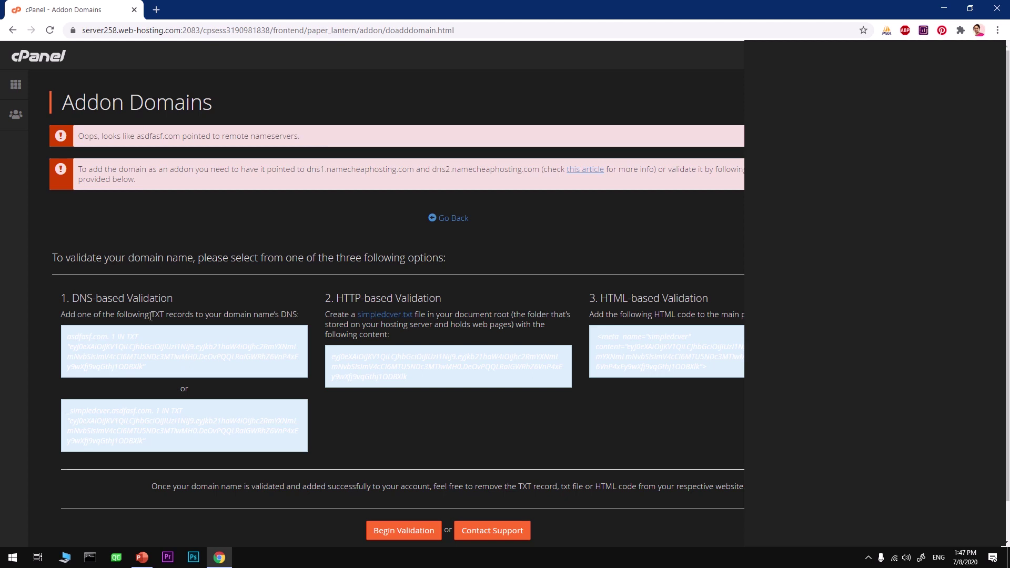
{"action": "left_click_drag", "start_coordinate": [86, 299], "coordinate": [133, 298]}
{"action": "left_click", "coordinate": [177, 299]}
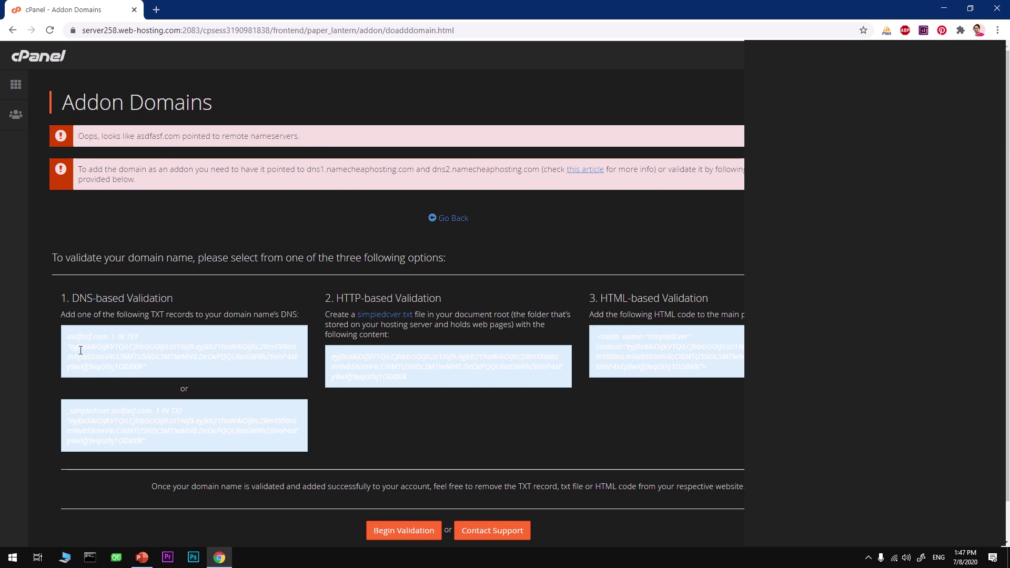
{"action": "left_click_drag", "start_coordinate": [72, 347], "coordinate": [143, 367]}
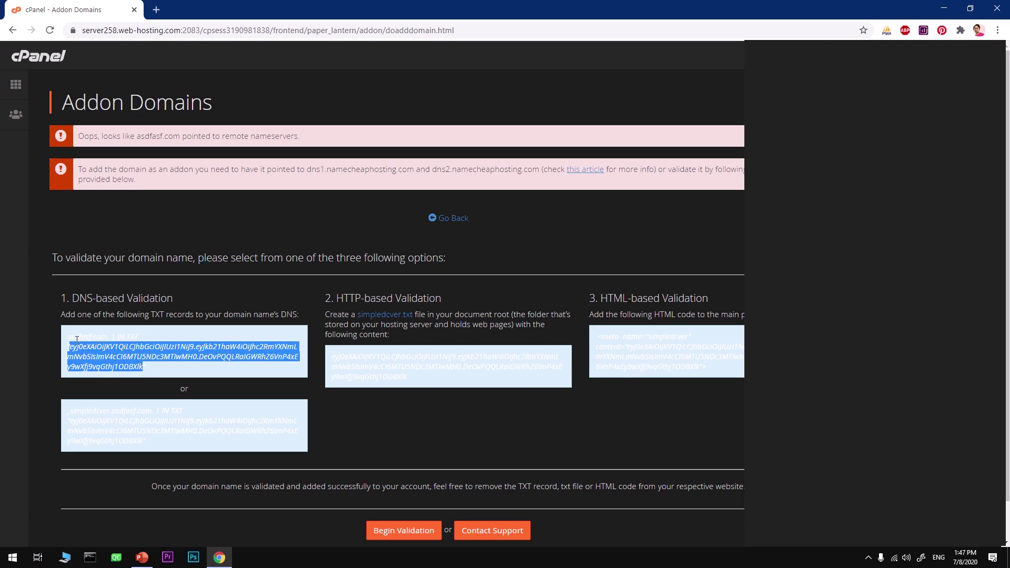
{"action": "double_click", "coordinate": [131, 337]}
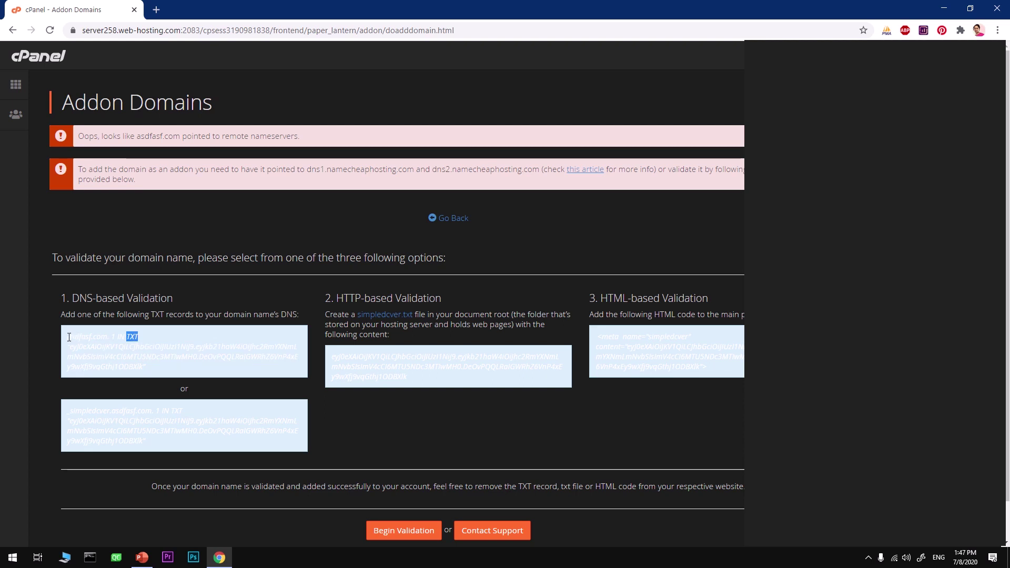
{"action": "left_click_drag", "start_coordinate": [67, 337], "coordinate": [108, 337]}
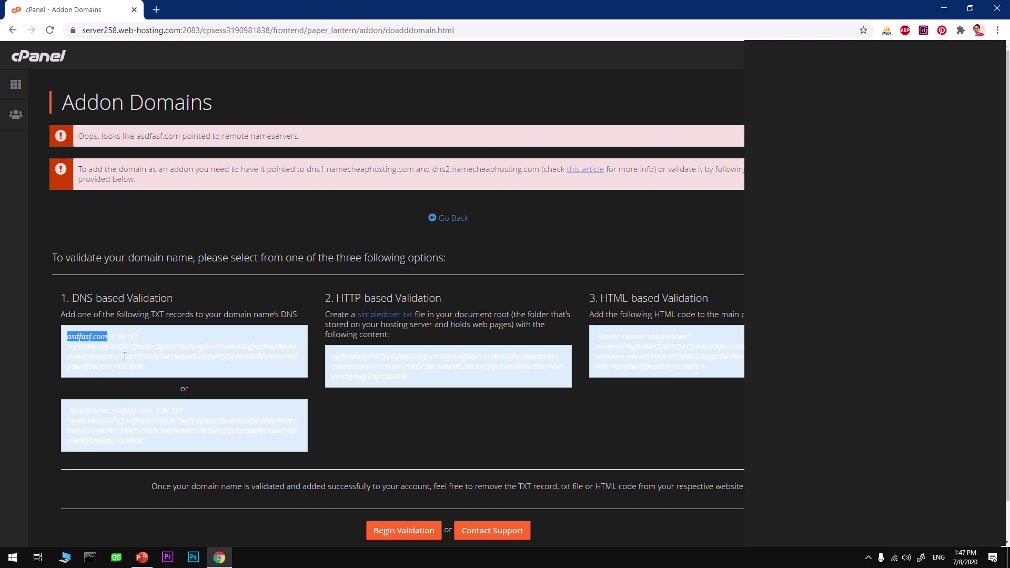
{"action": "left_click_drag", "start_coordinate": [125, 337], "coordinate": [71, 348]}
{"action": "left_click", "coordinate": [151, 357]}
- Return to cPanel home and open Select PHP Version to review PHP 7.3 and its extensions
{"action": "left_click", "coordinate": [13, 90]}
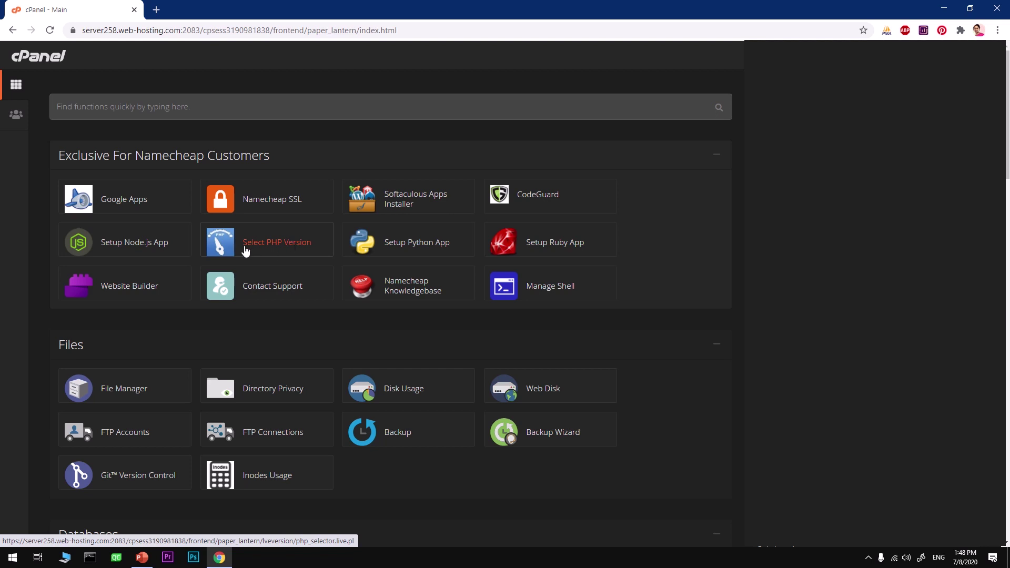
{"action": "left_click", "coordinate": [284, 251]}
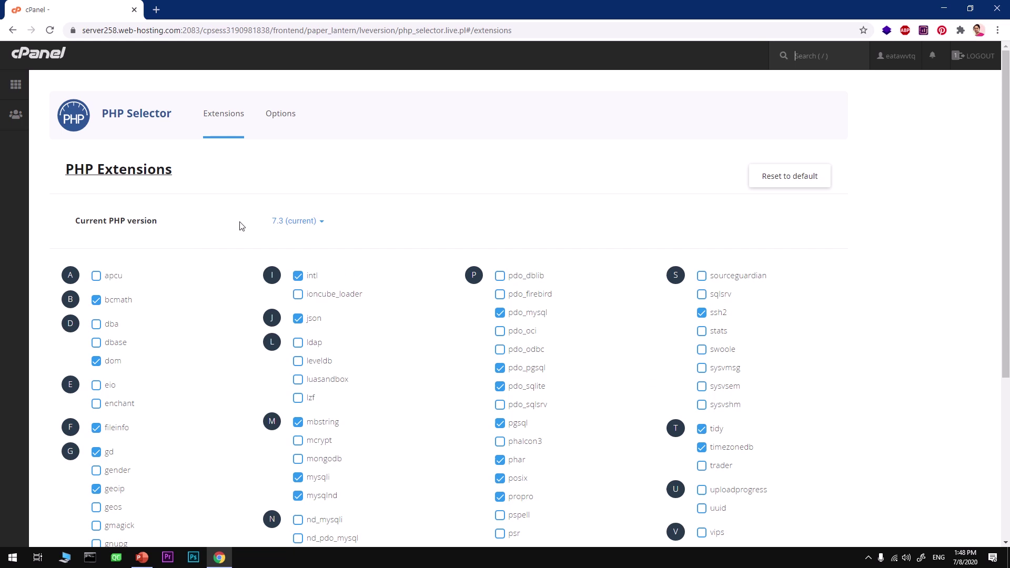
- Keep PHP at 7.3 (current), look over the extensions, and go back to cPanel home
{"action": "left_click", "coordinate": [308, 222]}
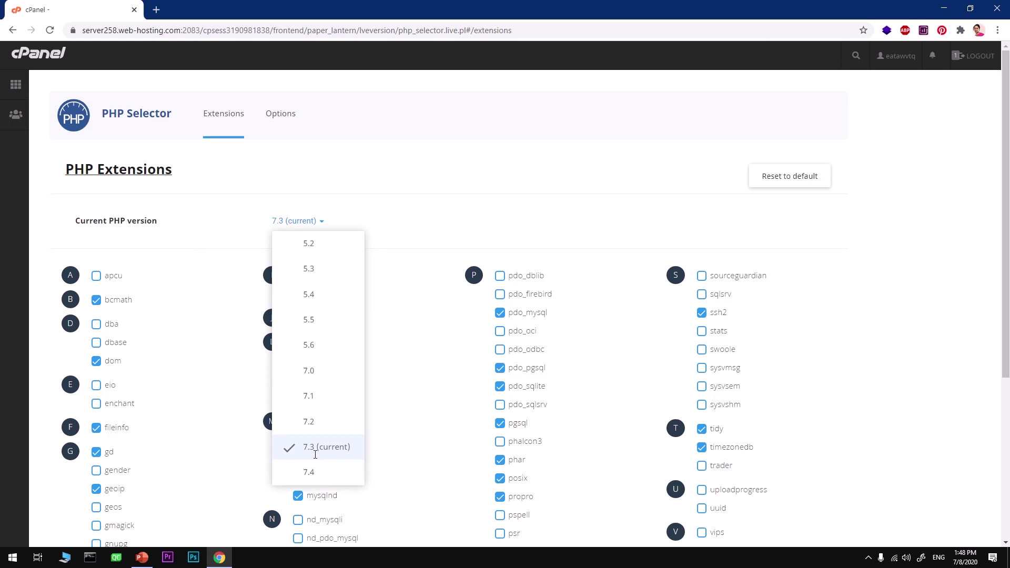
{"action": "left_click", "coordinate": [316, 458]}
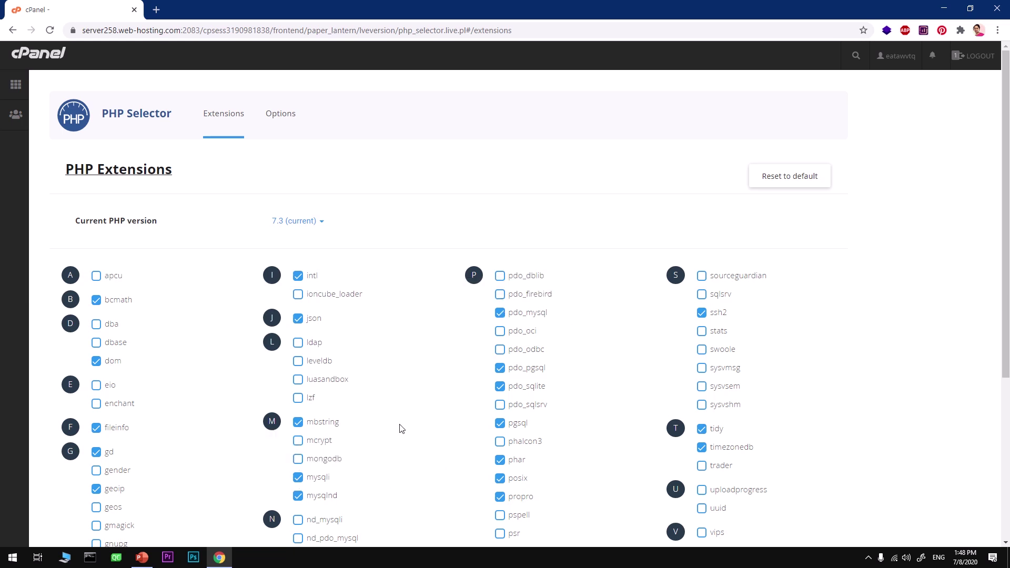
{"action": "scroll", "coordinate": [400, 427], "scroll_direction": "down", "scroll_amount": 1}
{"action": "scroll", "coordinate": [402, 428], "scroll_direction": "down", "scroll_amount": 4}
{"action": "scroll", "coordinate": [403, 427], "scroll_direction": "up", "scroll_amount": 5}
{"action": "left_click", "coordinate": [20, 90]}
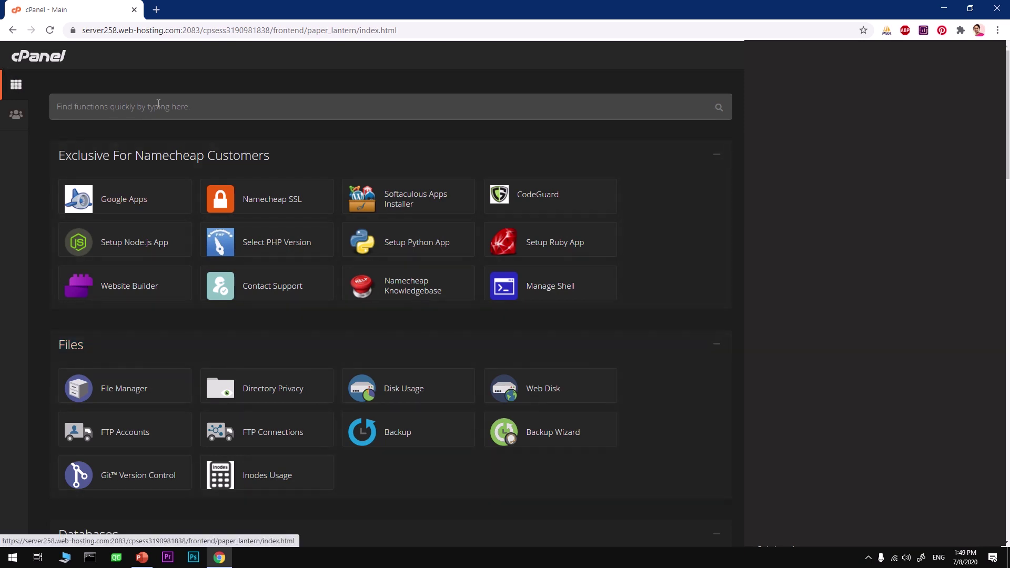
- Open Softaculous Apps Installer in a new browser tab
{"action": "right_click", "coordinate": [390, 201]}
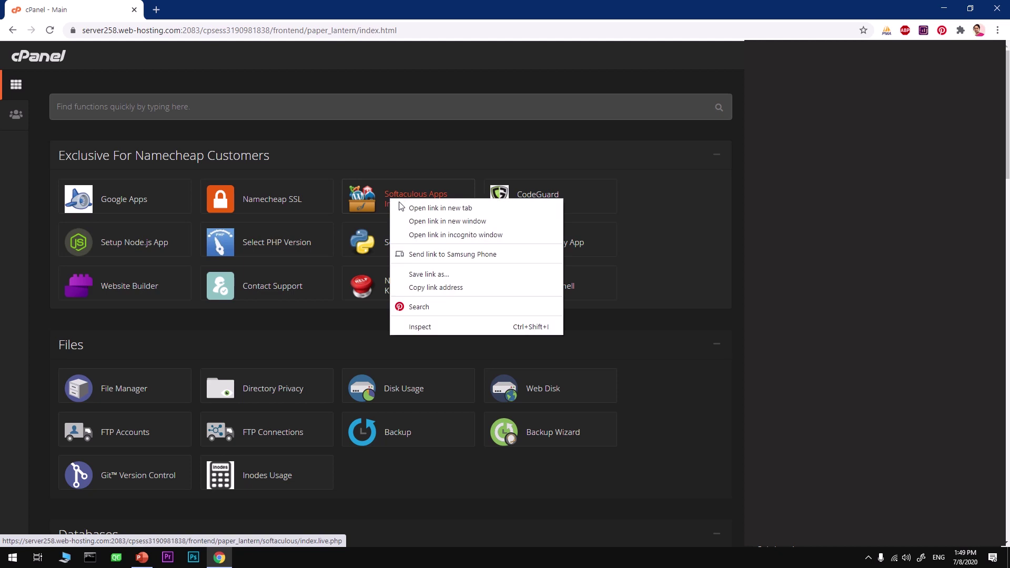
{"action": "left_click", "coordinate": [408, 208]}
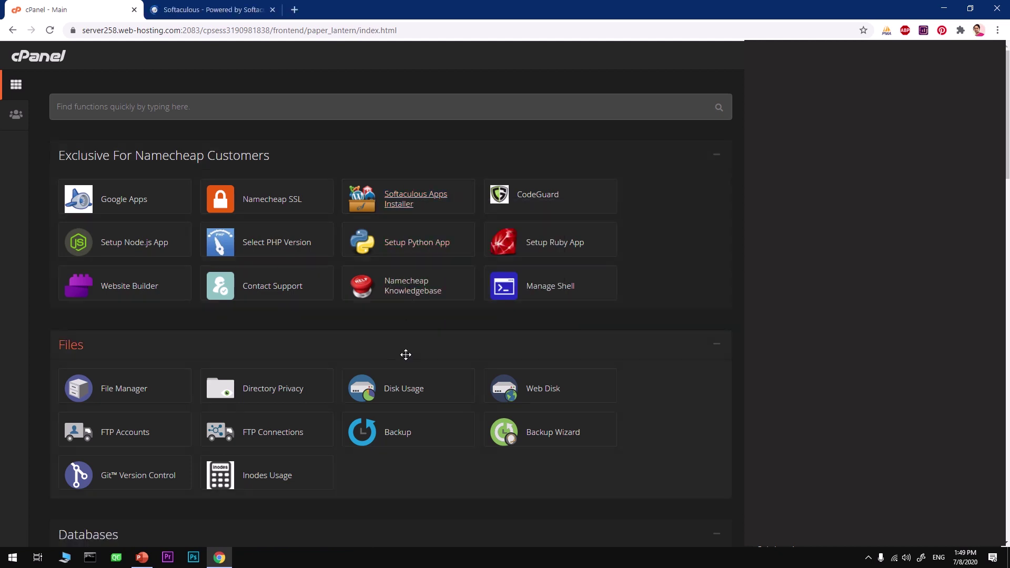
{"action": "scroll", "coordinate": [405, 355], "scroll_direction": "down", "scroll_amount": 10}
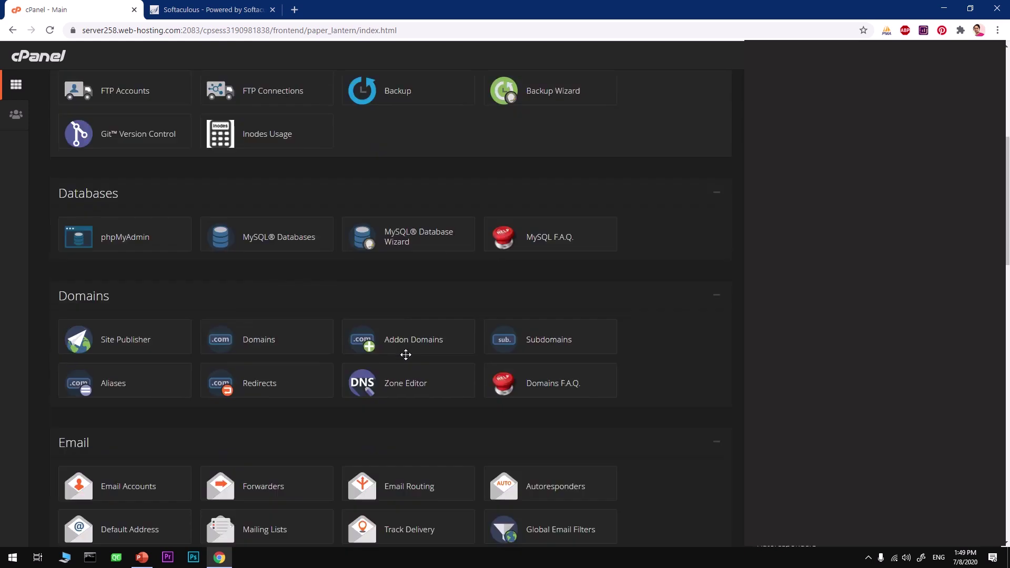
{"action": "scroll", "coordinate": [406, 356], "scroll_direction": "down", "scroll_amount": 12}
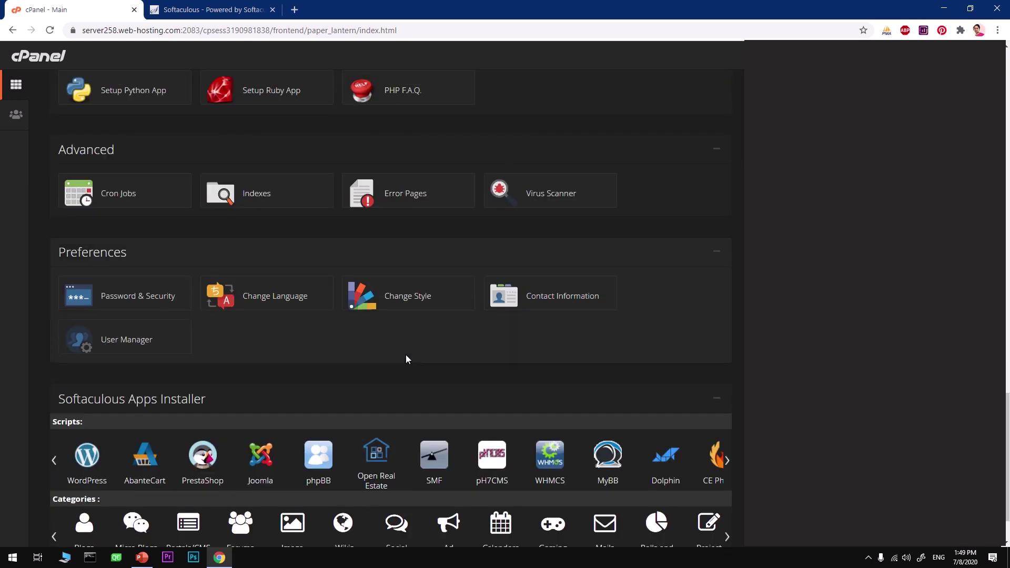
{"action": "scroll", "coordinate": [406, 359], "scroll_direction": "up", "scroll_amount": 20}
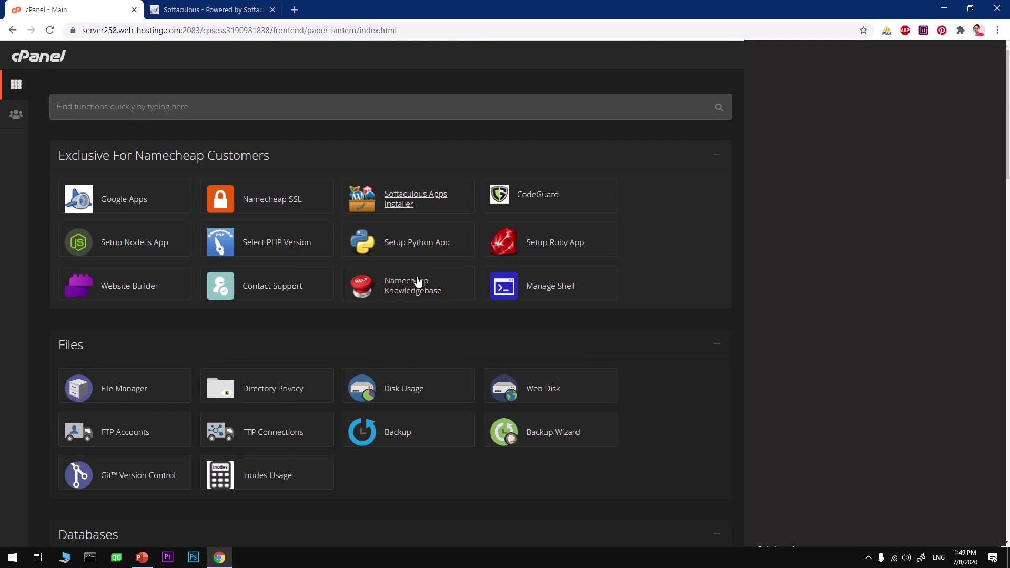
- Scroll to the Softaculous script categories and open the E-Commerce category
{"action": "scroll", "coordinate": [415, 392], "scroll_direction": "down", "scroll_amount": 1}
{"action": "scroll", "coordinate": [415, 392], "scroll_direction": "down", "scroll_amount": 20}
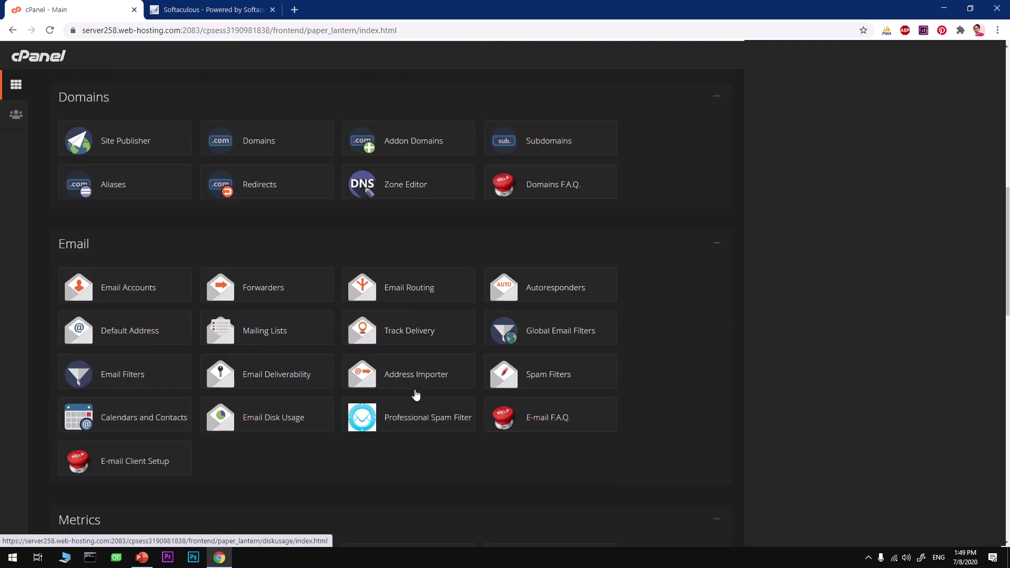
{"action": "scroll", "coordinate": [415, 390], "scroll_direction": "down", "scroll_amount": 2}
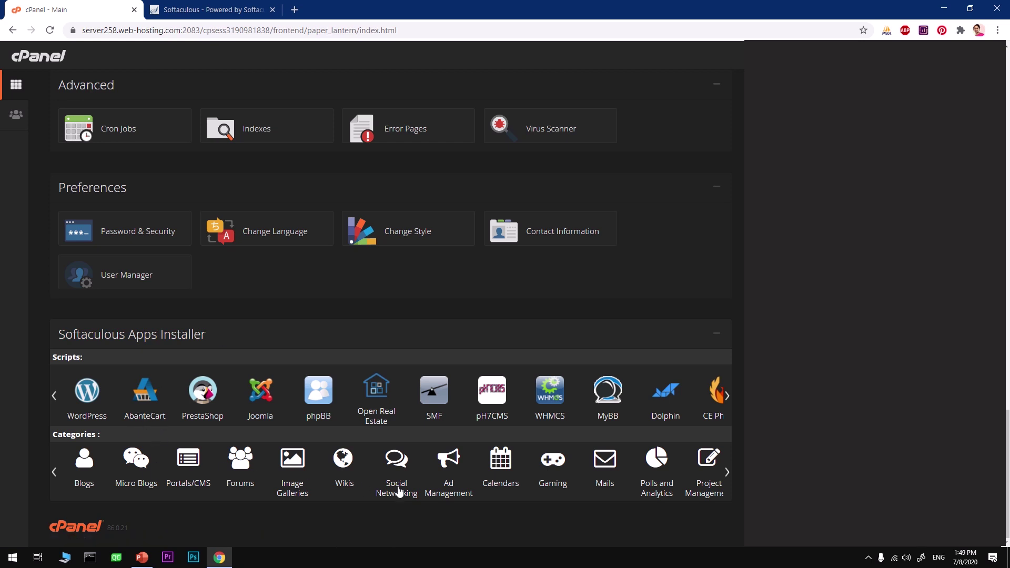
{"action": "left_click", "coordinate": [727, 472]}
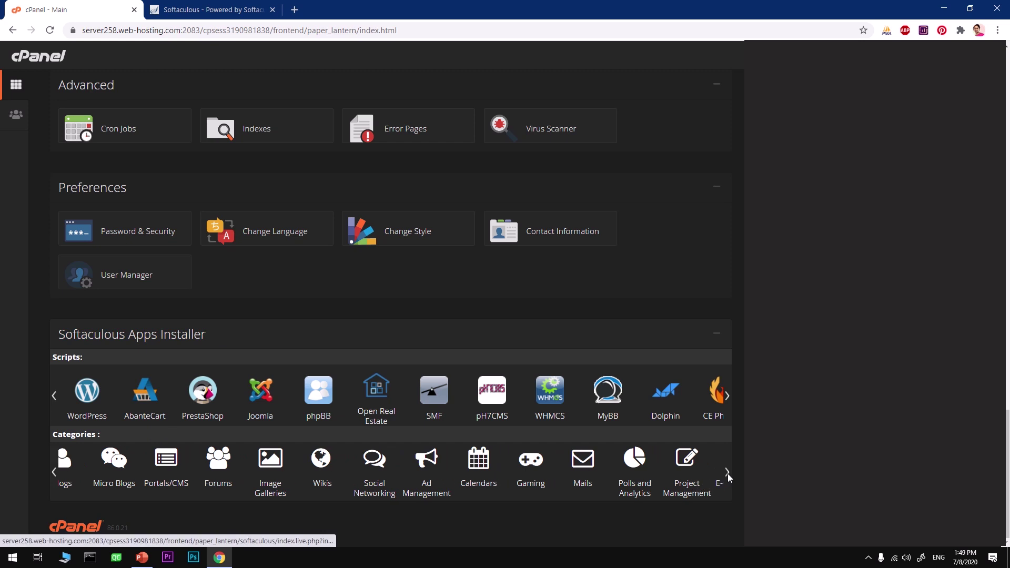
{"action": "left_click", "coordinate": [660, 491]}
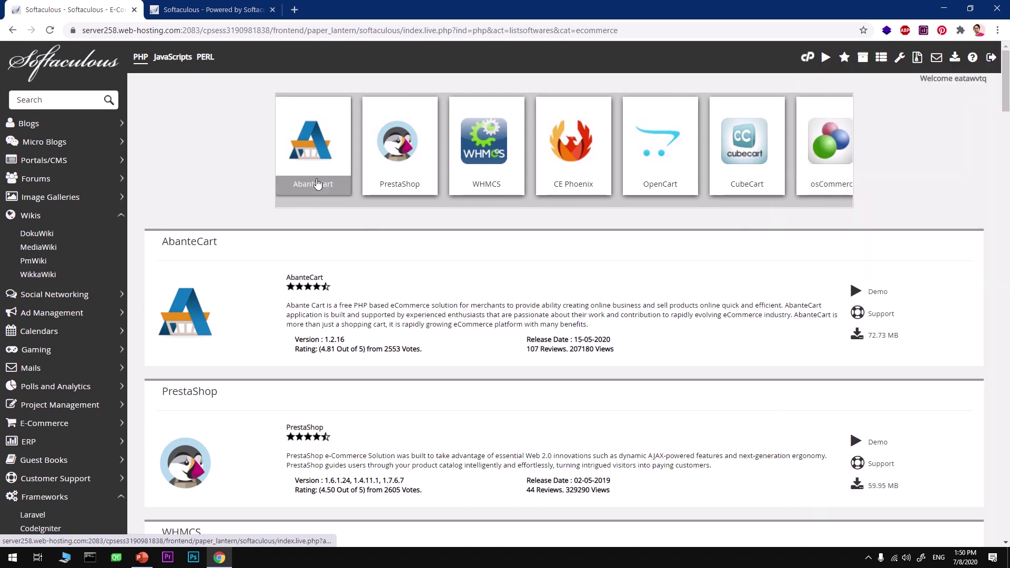
- Open AbanteCart's page in Softaculous and launch its demo storefront
{"action": "left_click", "coordinate": [355, 316]}
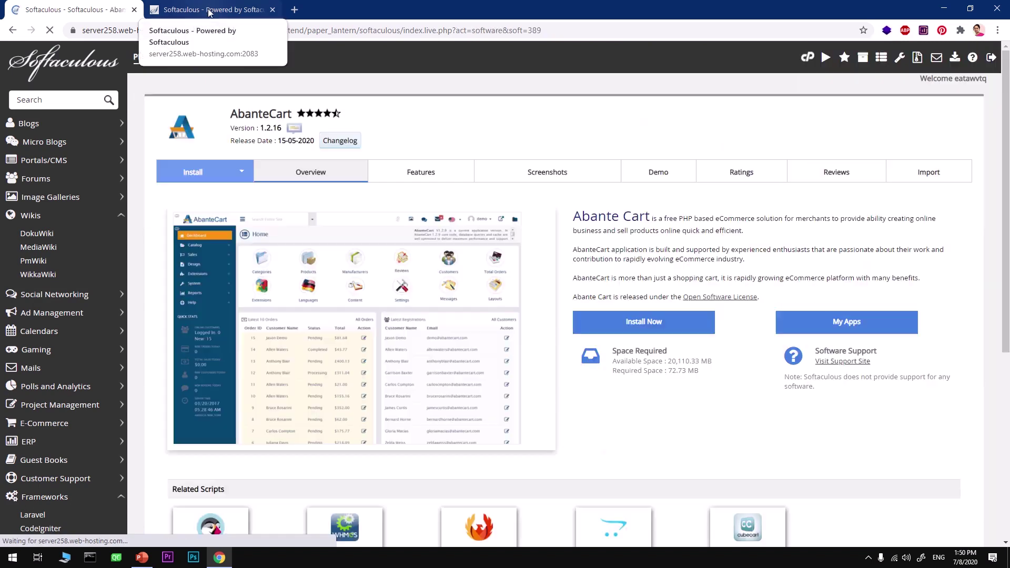
{"action": "left_click", "coordinate": [209, 12]}
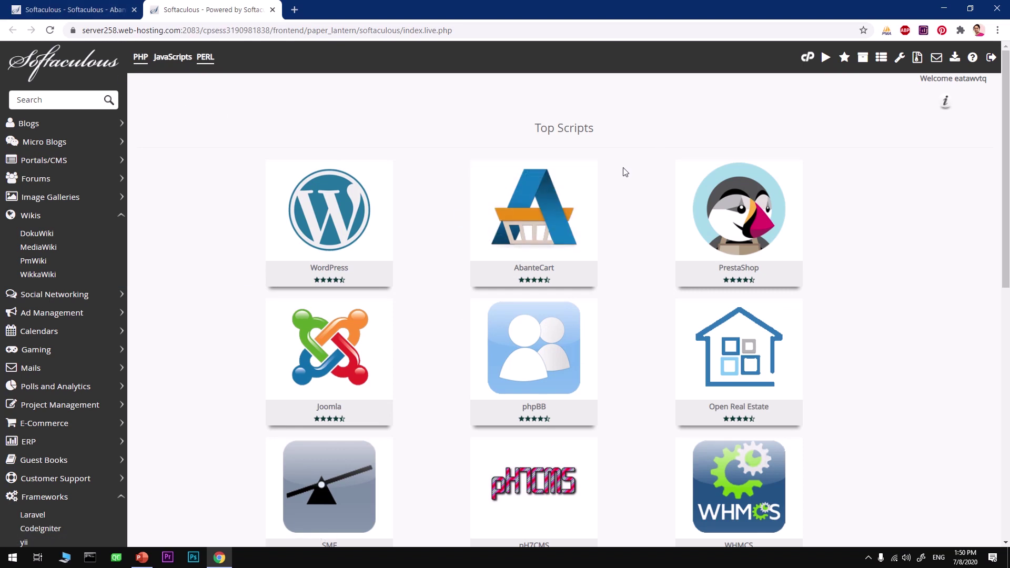
{"action": "mouse_move", "coordinate": [533, 232]}
{"action": "left_click", "coordinate": [517, 206]}
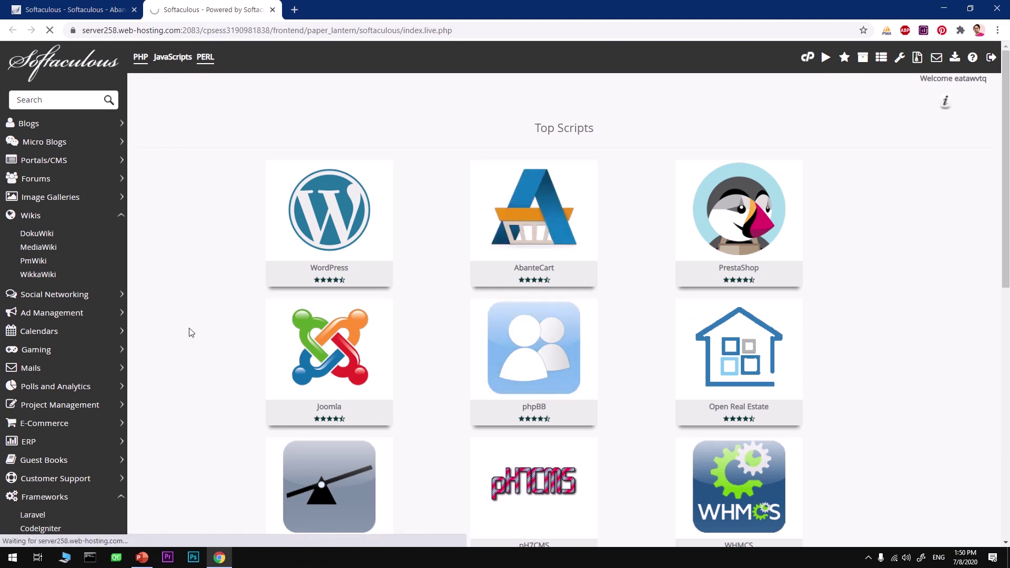
{"action": "left_click", "coordinate": [67, 426]}
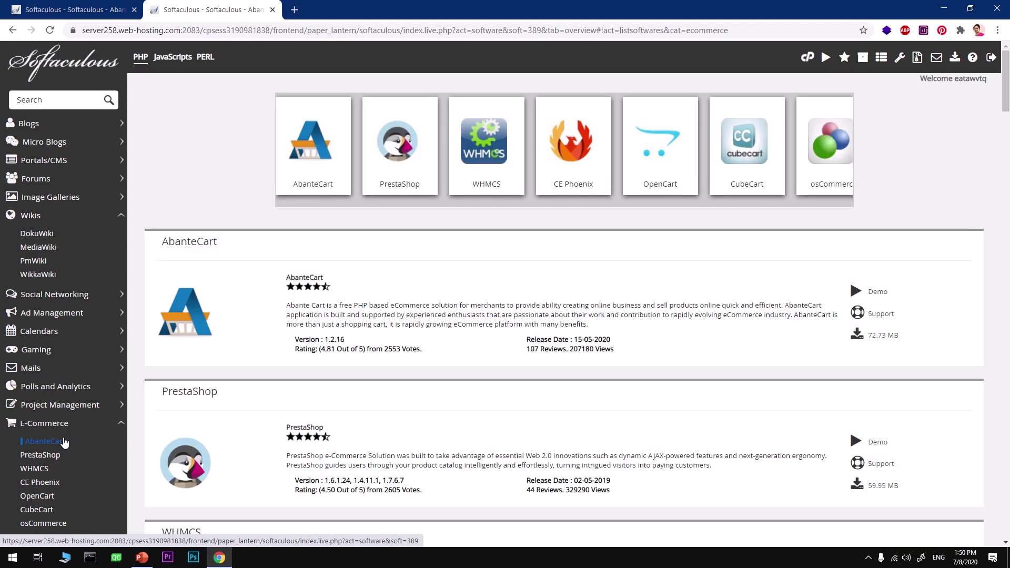
{"action": "left_click", "coordinate": [190, 308]}
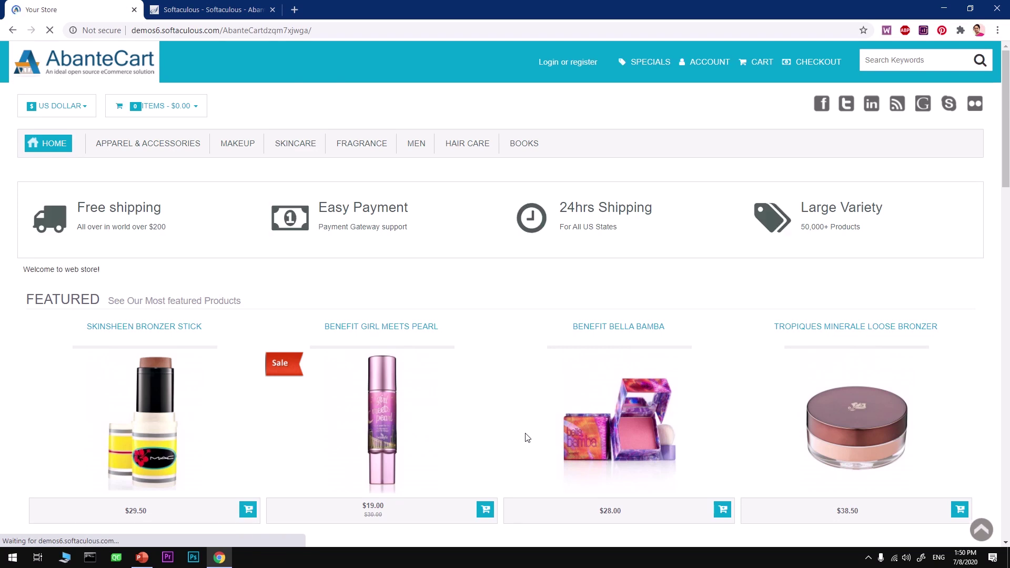
- Browse the AbanteCart demo store, then close its tab to return to Softaculous
{"action": "scroll", "coordinate": [527, 438], "scroll_direction": "down", "scroll_amount": 15}
{"action": "scroll", "coordinate": [527, 438], "scroll_direction": "up", "scroll_amount": 15}
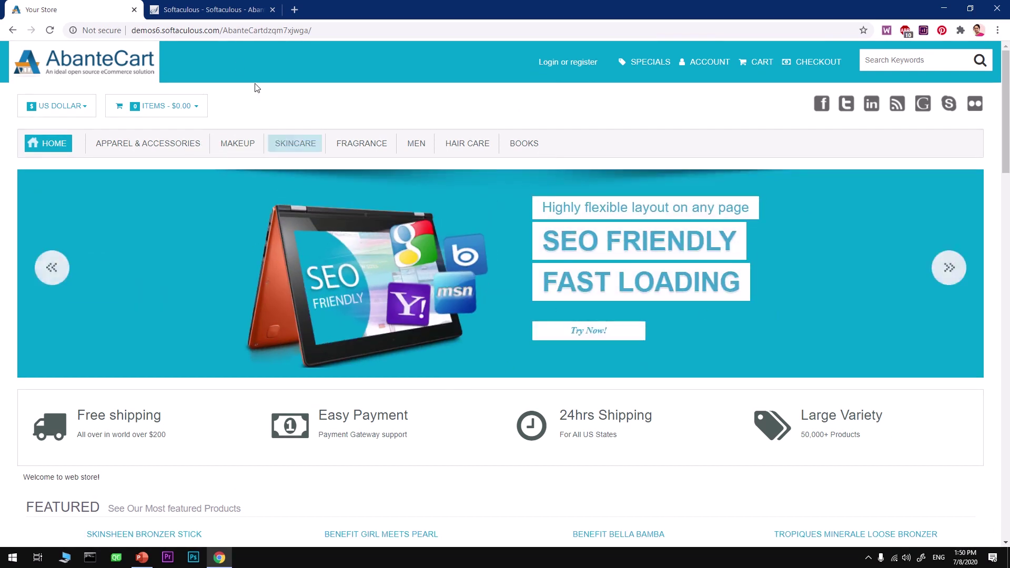
{"action": "left_click", "coordinate": [135, 10]}
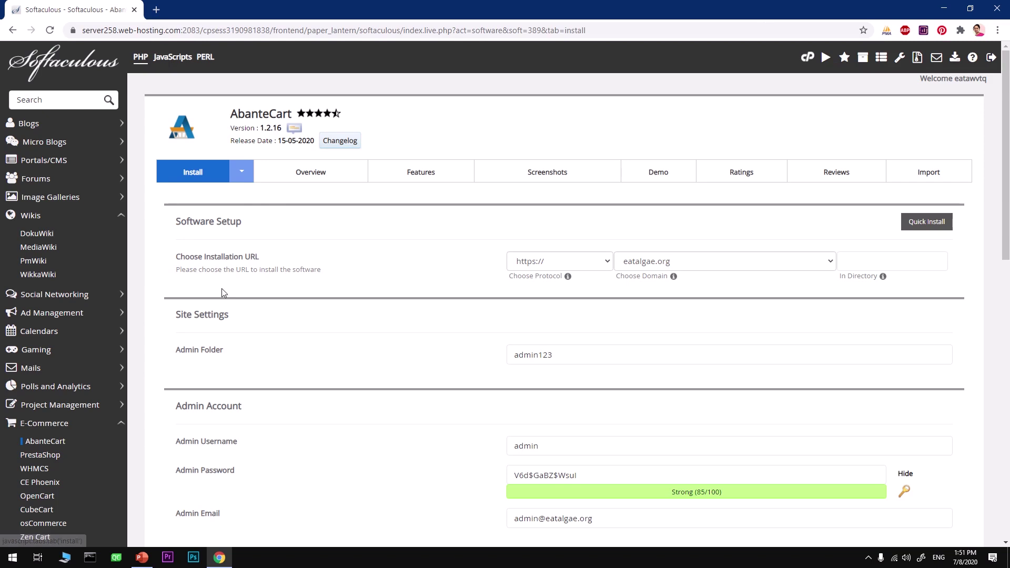
- Open the AbanteCart installation form from the E-Commerce scripts list
{"action": "left_click", "coordinate": [30, 430]}
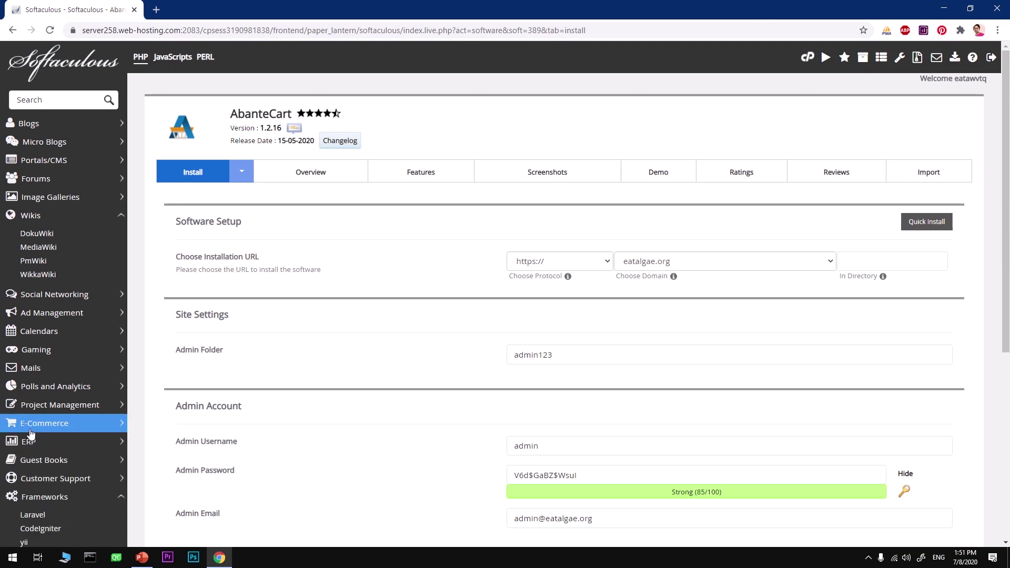
{"action": "left_click", "coordinate": [30, 430]}
{"action": "left_click", "coordinate": [41, 444]}
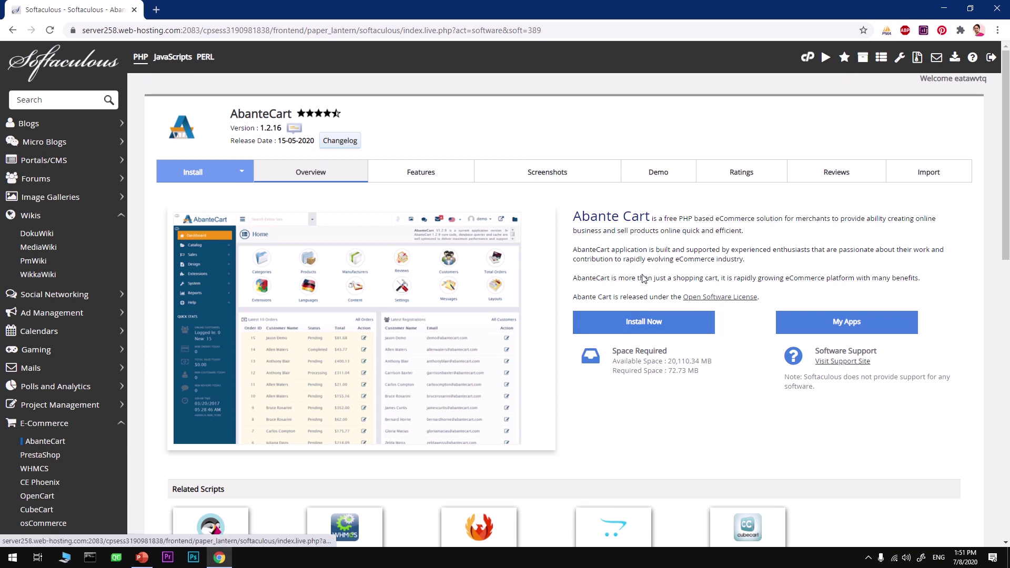
{"action": "left_click", "coordinate": [643, 324]}
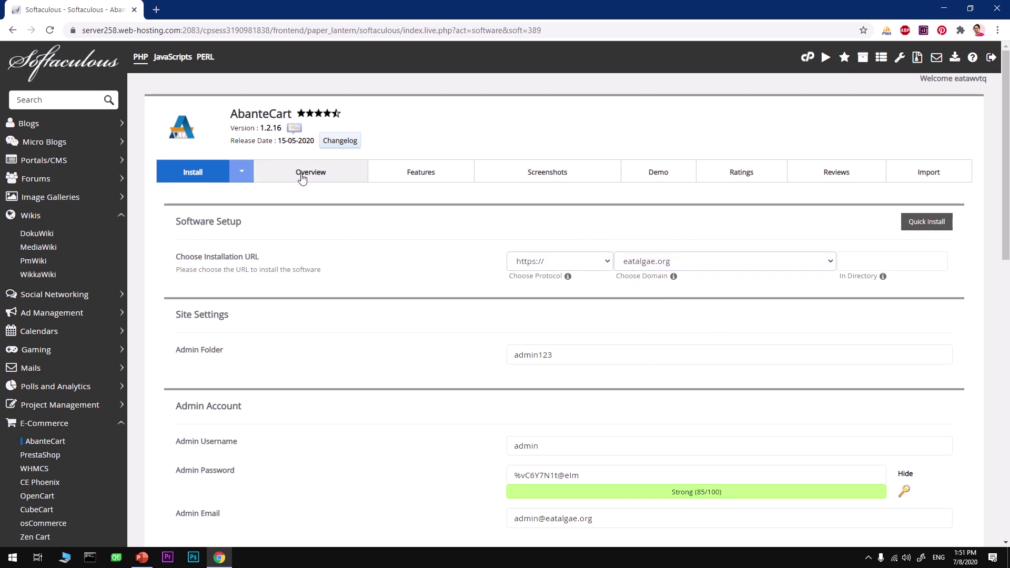
{"action": "left_click", "coordinate": [637, 264]}
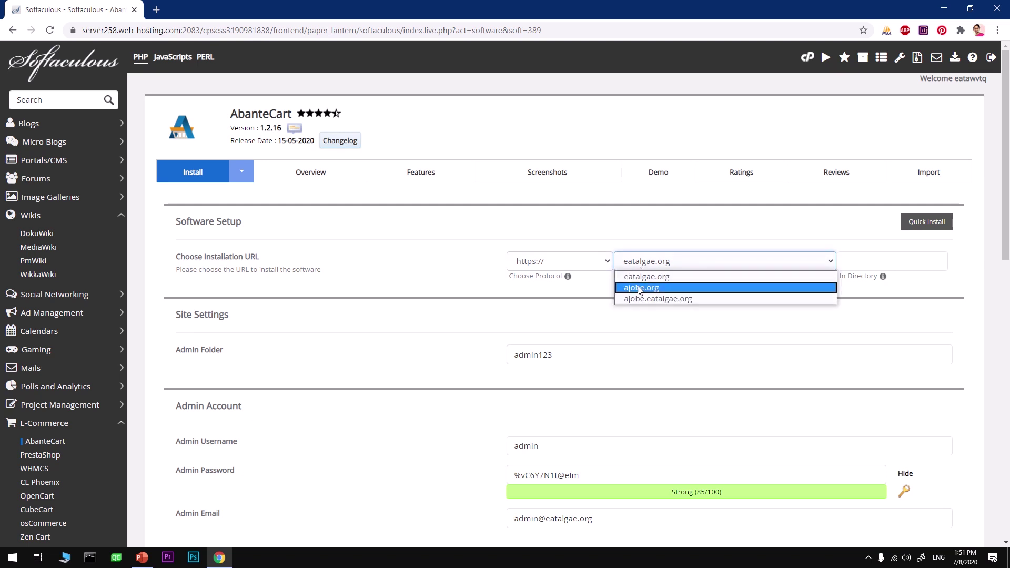
{"action": "left_click", "coordinate": [640, 288]}
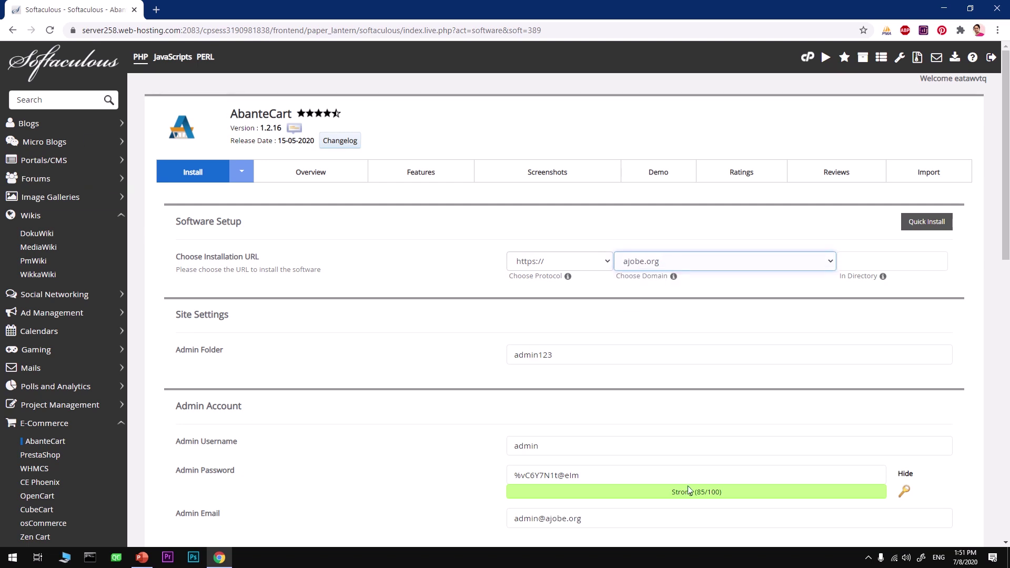
{"action": "left_click_drag", "start_coordinate": [555, 356], "coordinate": [490, 359]}
{"action": "type", "text": "admi"}
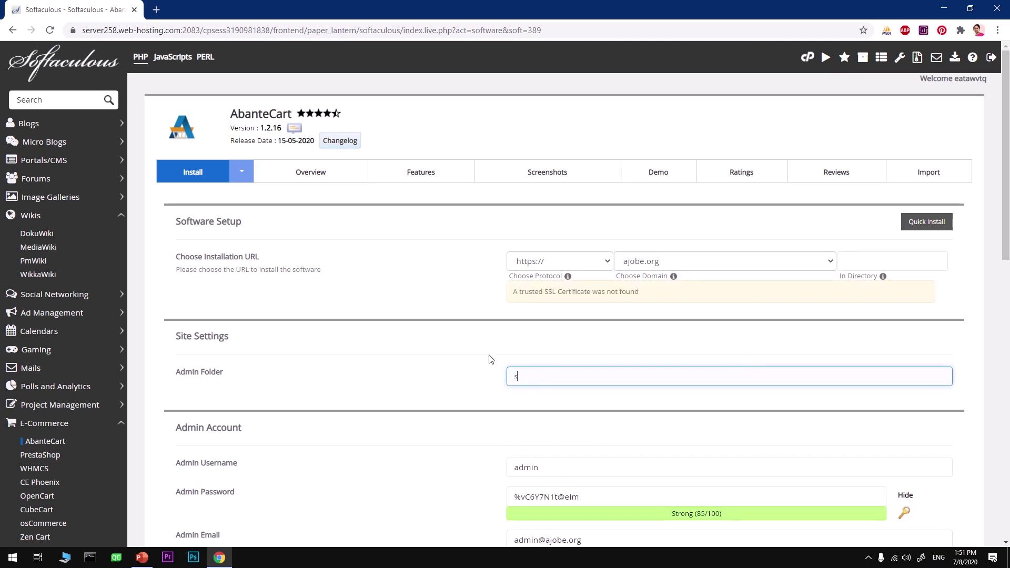
{"action": "key", "text": "BackSpace"}
{"action": "key", "text": "BackSpace"}
{"action": "type", "text": "ash"}
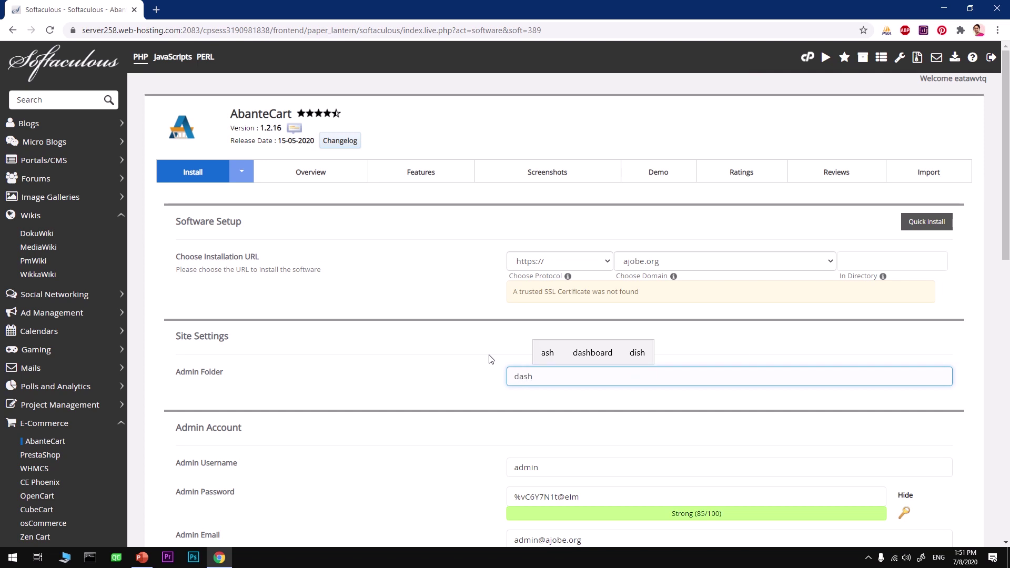
{"action": "left_click", "coordinate": [450, 368]}
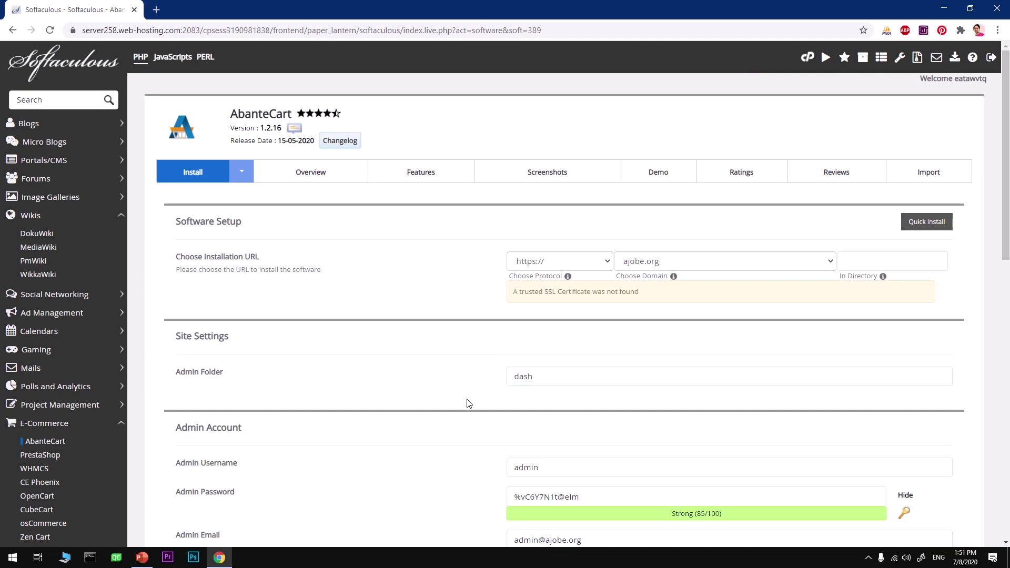
{"action": "scroll", "coordinate": [495, 416], "scroll_direction": "down", "scroll_amount": 5}
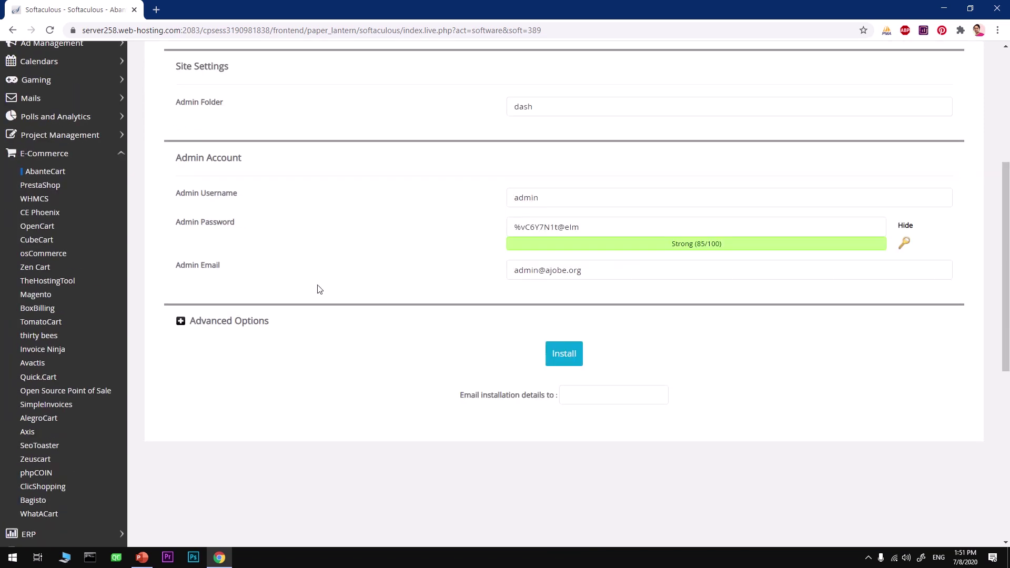
- Set the admin username to abanteadmin and replace the admin e-mail with the admin's address
{"action": "left_click", "coordinate": [556, 198]}
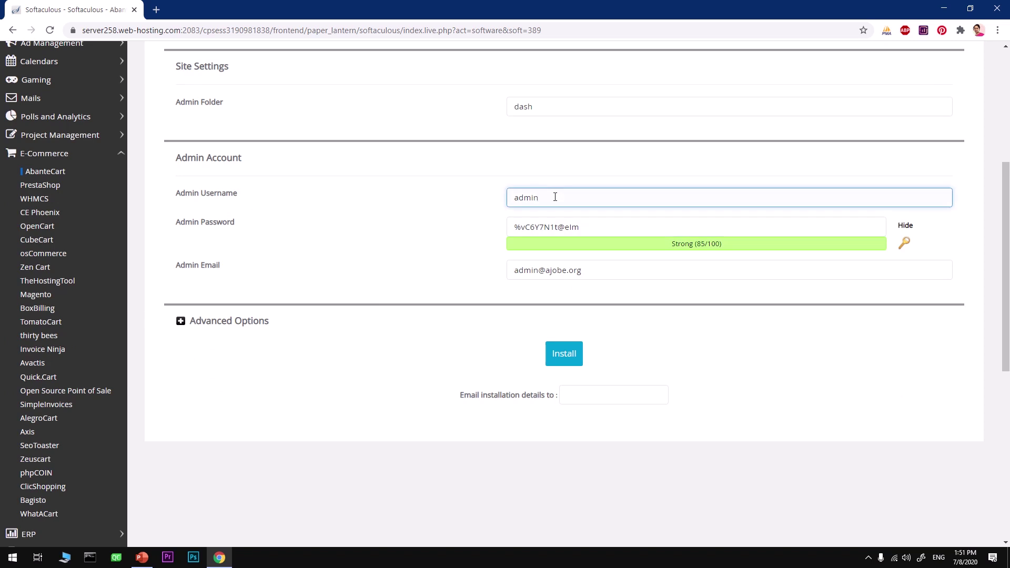
{"action": "type", "text": "abante"}
{"action": "left_click", "coordinate": [590, 226]}
{"action": "left_click_drag", "start_coordinate": [579, 227], "coordinate": [469, 234]}
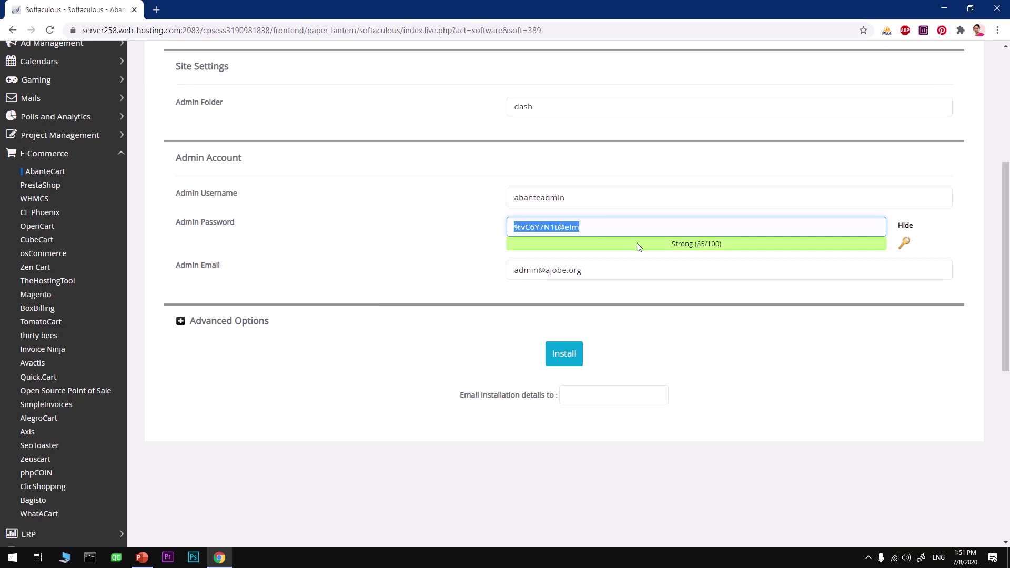
{"action": "left_click", "coordinate": [583, 270]}
{"action": "left_click_drag", "start_coordinate": [582, 271], "coordinate": [475, 275]}
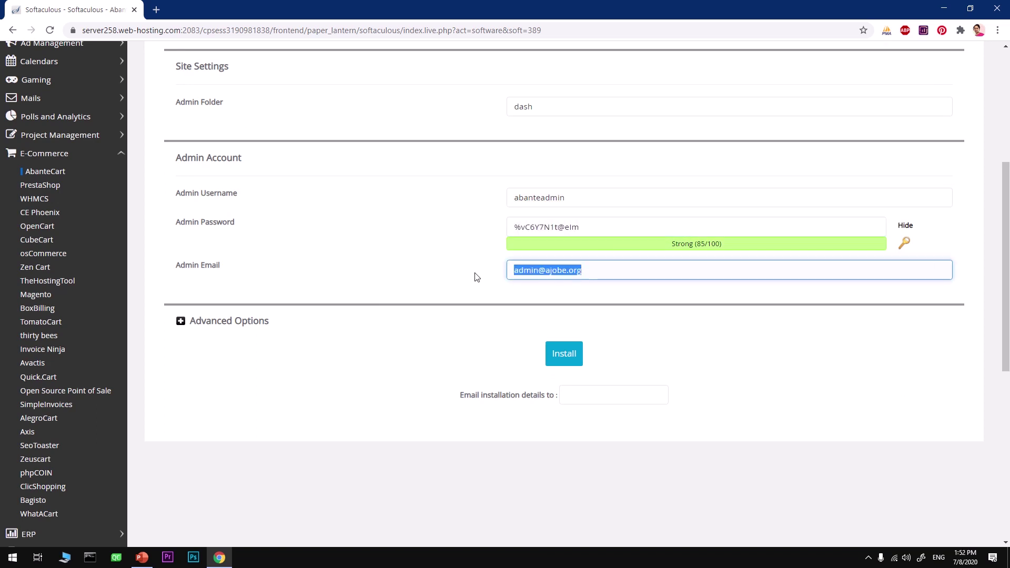
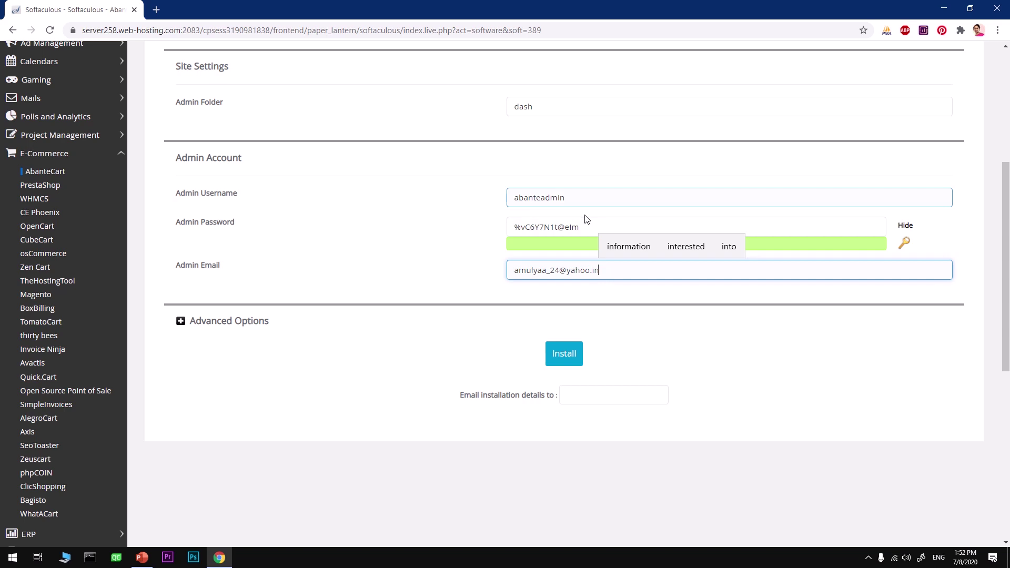
{"action": "left_click", "coordinate": [689, 241]}
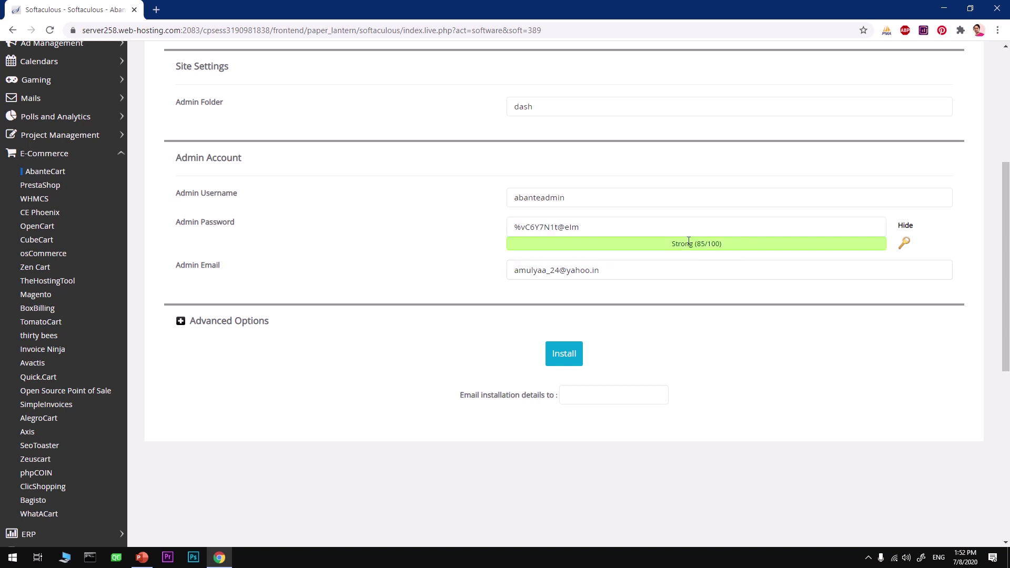
- Copy the admin e-mail into the 'Email installation details to' field
{"action": "left_click", "coordinate": [574, 277]}
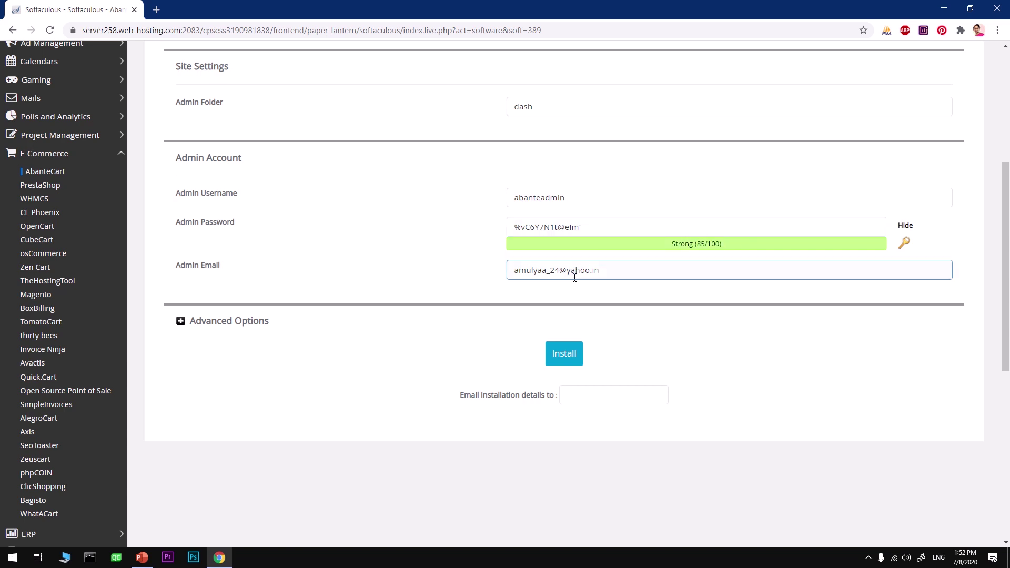
{"action": "left_click_drag", "start_coordinate": [610, 274], "coordinate": [479, 276]}
{"action": "key", "text": "ctrl+c"}
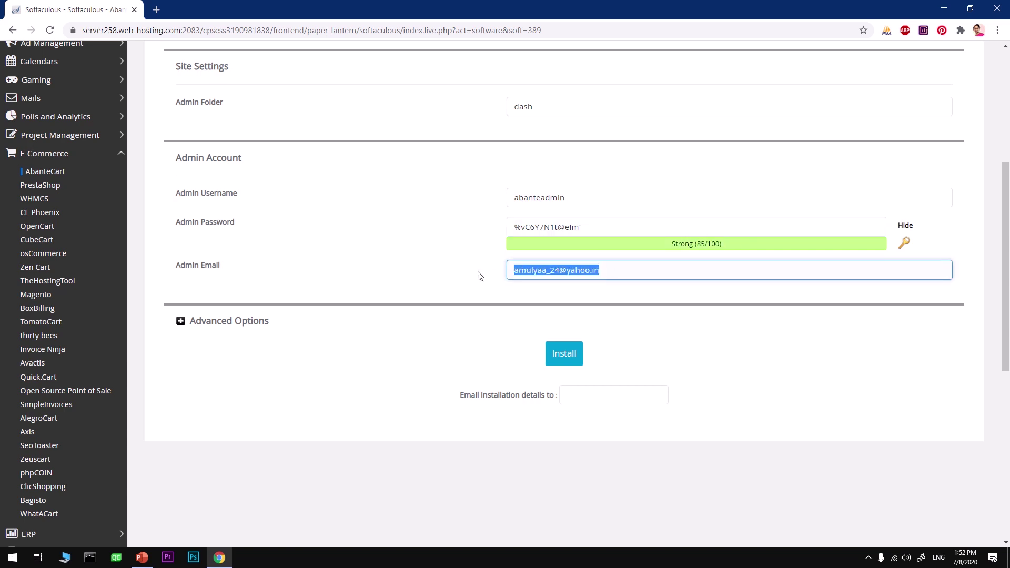
{"action": "left_click", "coordinate": [570, 392]}
{"action": "key", "text": "ctrl+v"}
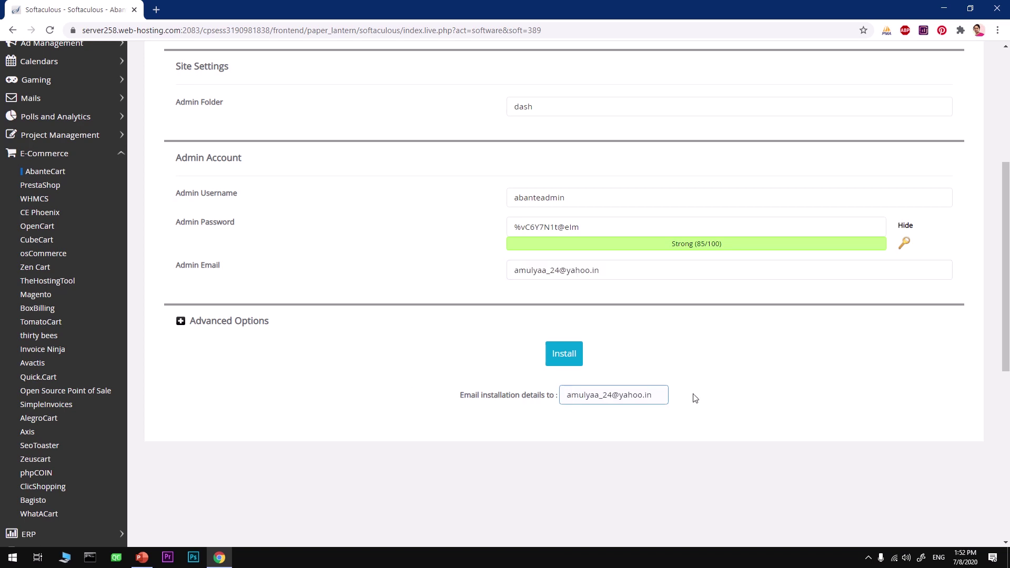
{"action": "scroll", "coordinate": [700, 396], "scroll_direction": "up", "scroll_amount": 5}
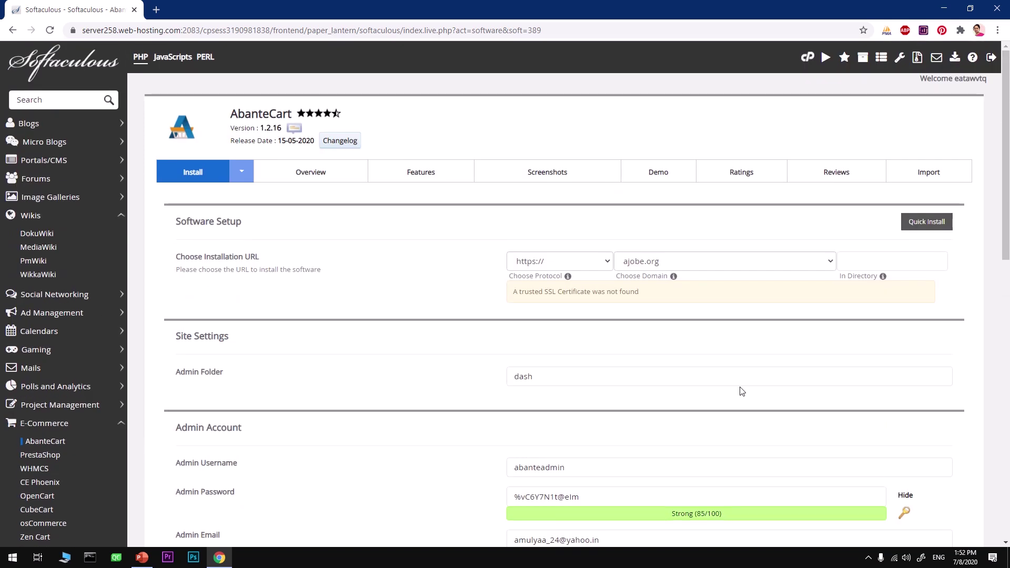
{"action": "scroll", "coordinate": [741, 392], "scroll_direction": "down", "scroll_amount": 5}
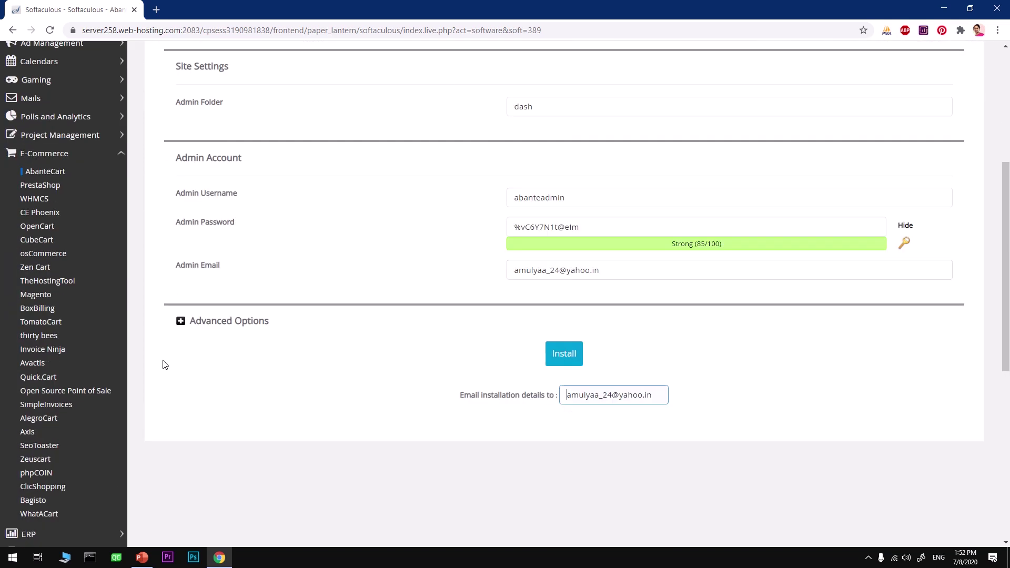
- Launch Notepad and paste the admin username abanteadmin into a new note
{"action": "key", "text": "super+r"}
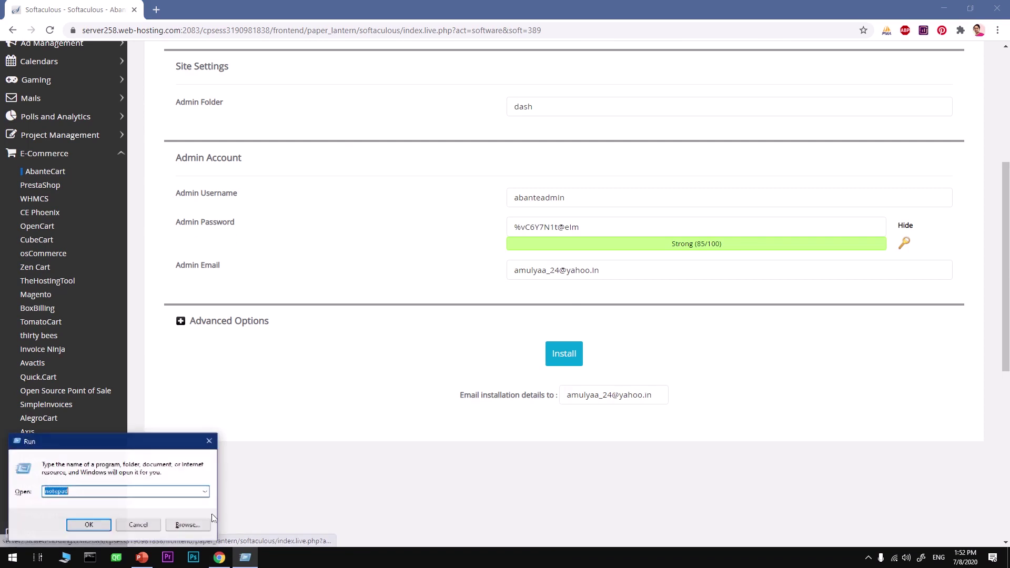
{"action": "key", "text": "Return"}
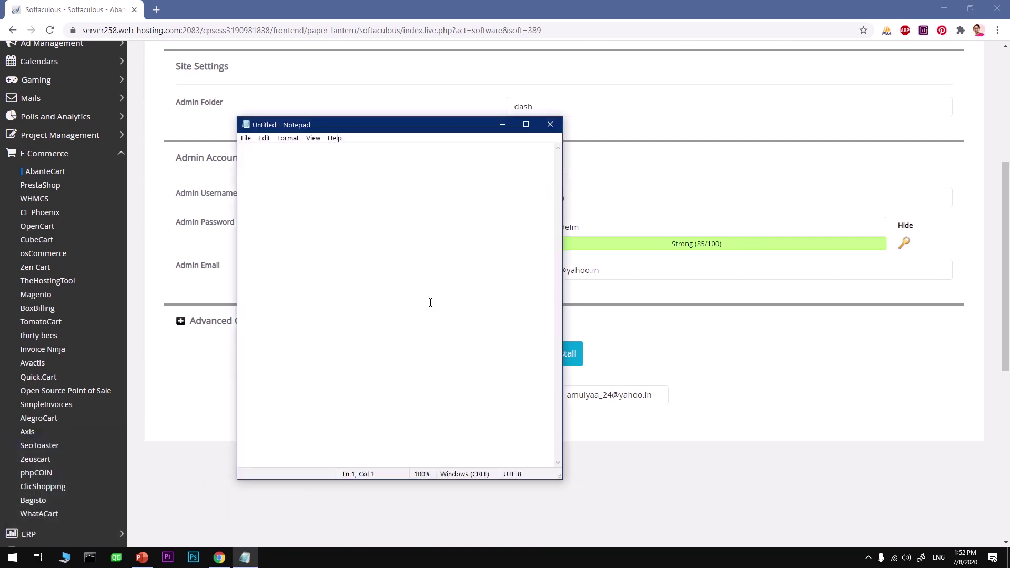
{"action": "left_click", "coordinate": [589, 204]}
{"action": "left_click_drag", "start_coordinate": [588, 204], "coordinate": [484, 206]}
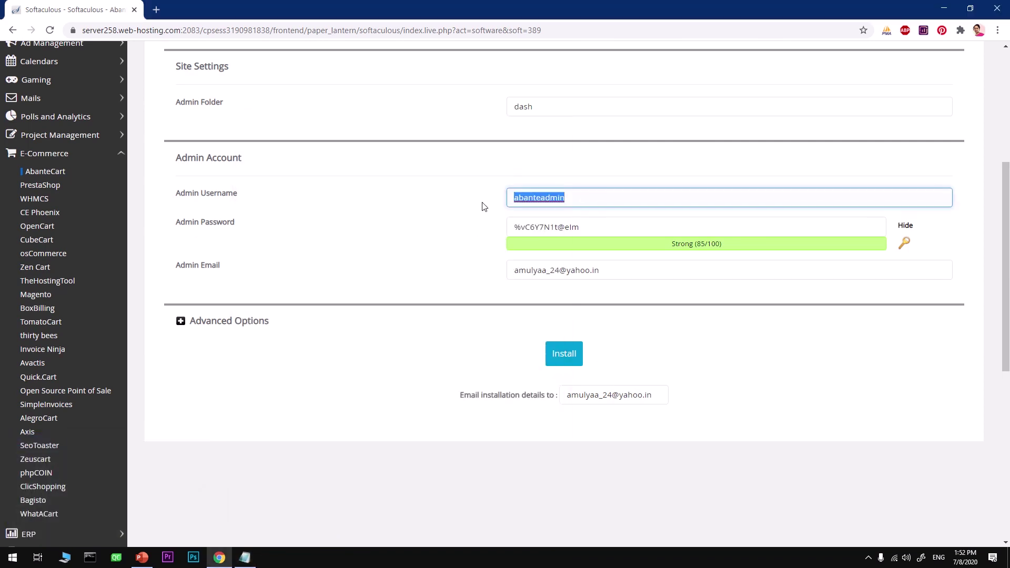
{"action": "key", "text": "ctrl+c"}
{"action": "key", "text": "alt+Tab"}
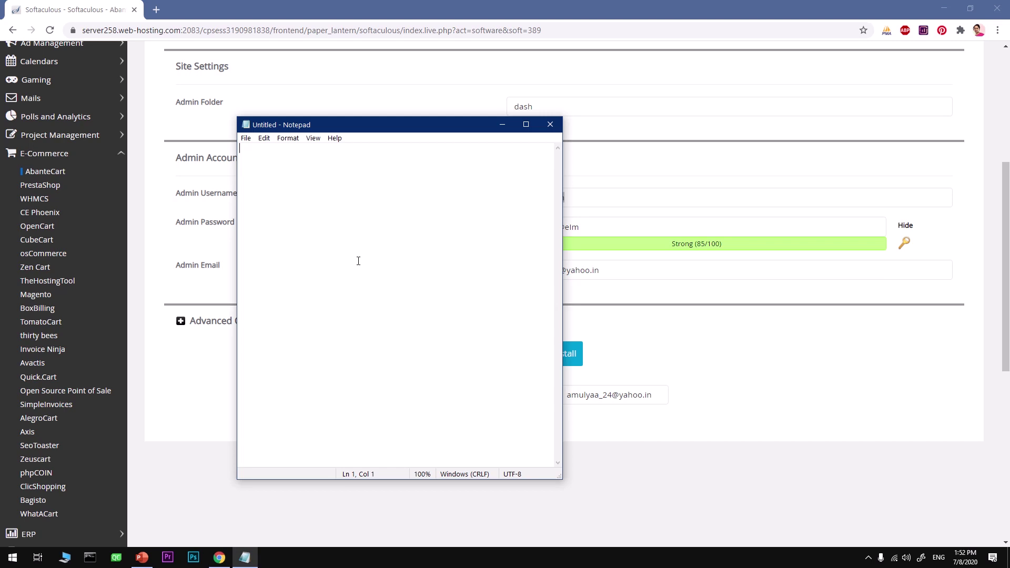
{"action": "key", "text": "ctrl+v"}
- Copy the generated admin password into the Notepad note and return to the form
{"action": "left_click", "coordinate": [599, 227]}
{"action": "left_click_drag", "start_coordinate": [601, 227], "coordinate": [479, 239]}
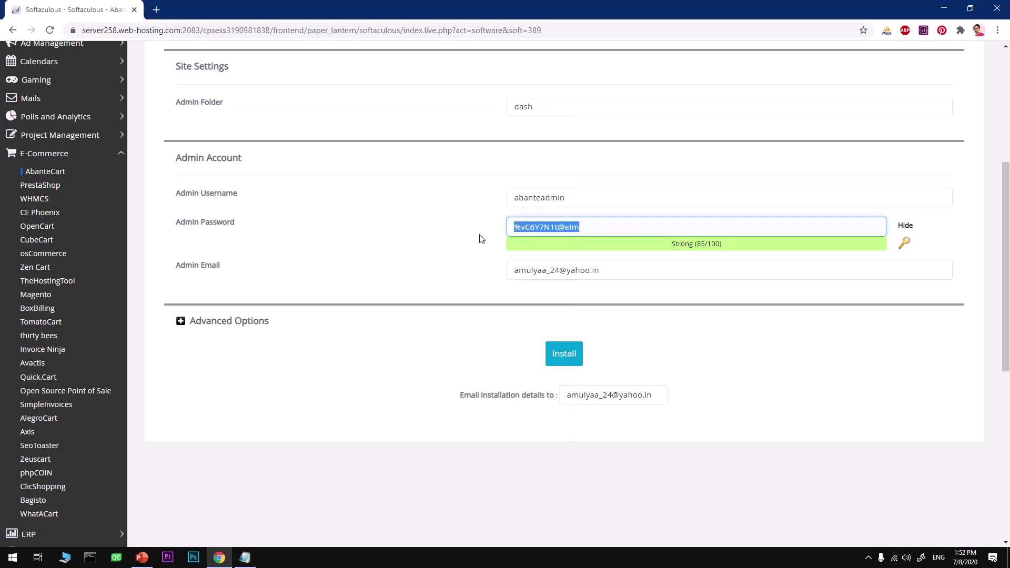
{"action": "key", "text": "alt+Tab"}
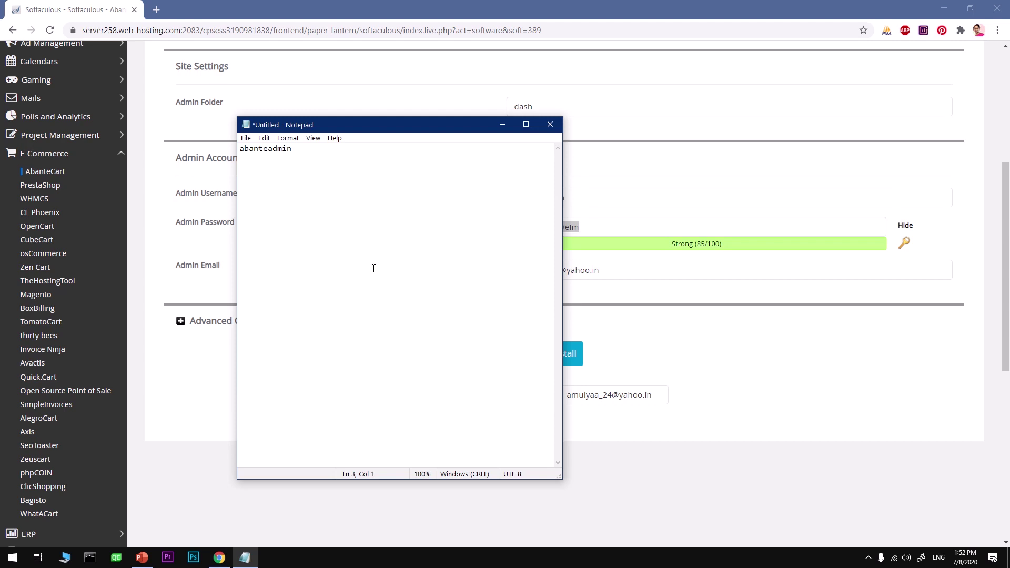
{"action": "key", "text": "ctrl+v"}
{"action": "key", "text": "alt+Tab"}
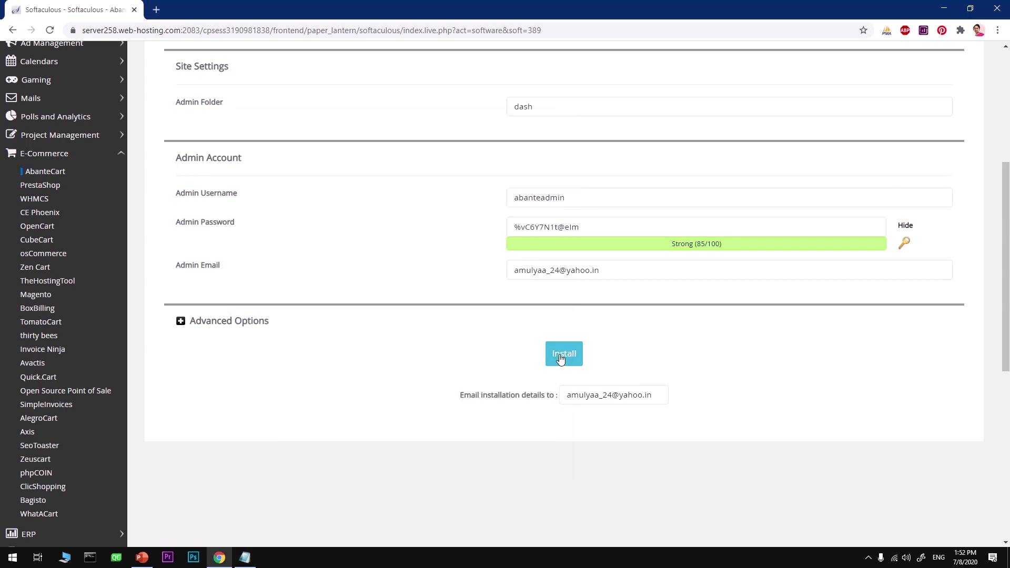
- Install AbanteCart 1.2.16 and check the success page's site URL and dash admin URL
{"action": "left_click", "coordinate": [560, 357]}
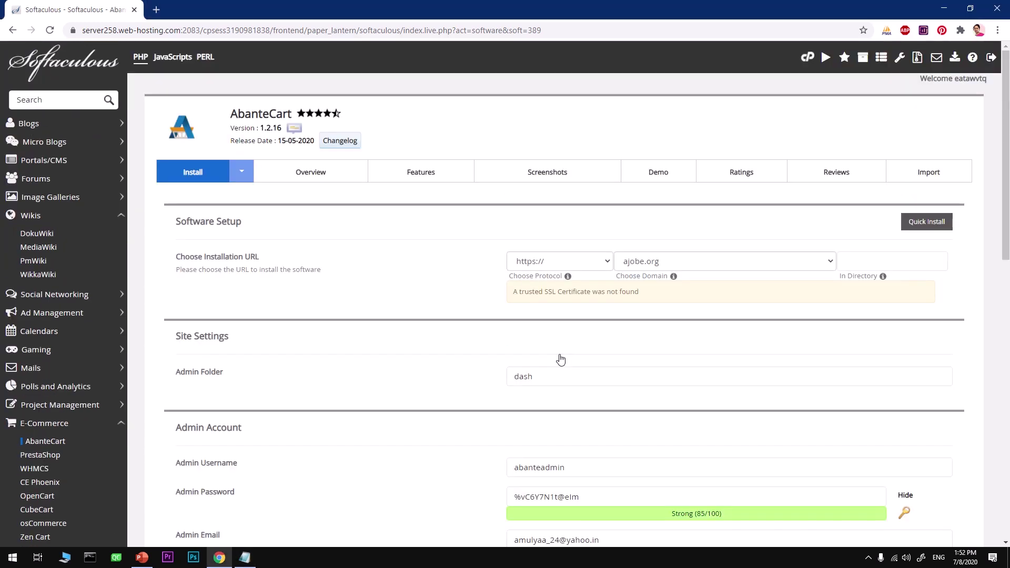
{"action": "scroll", "coordinate": [562, 359], "scroll_direction": "down", "scroll_amount": 8}
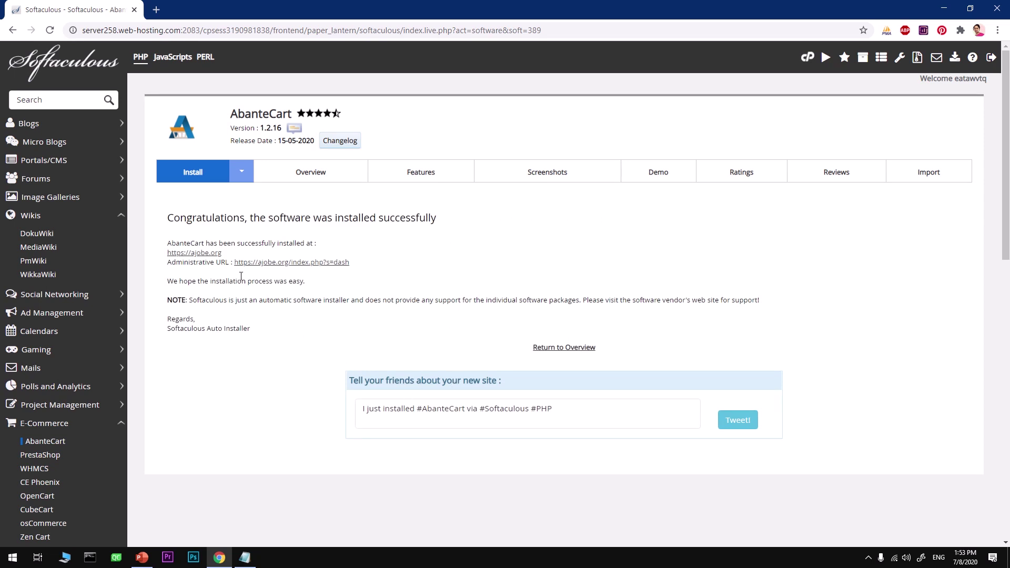
- Open the store address in a new tab and close the Chrome privacy-error tab
{"action": "right_click", "coordinate": [196, 254]}
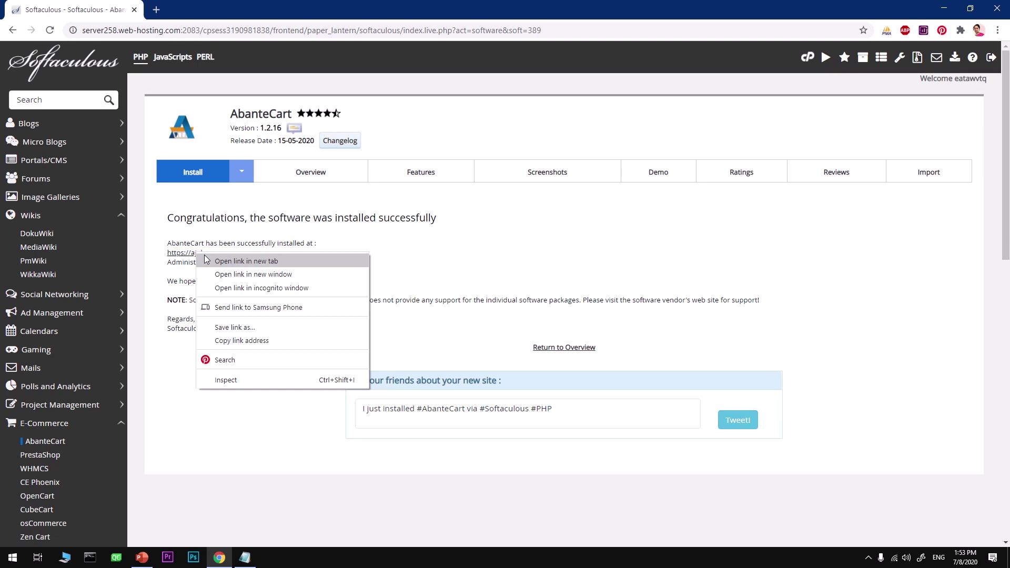
{"action": "left_click", "coordinate": [221, 261]}
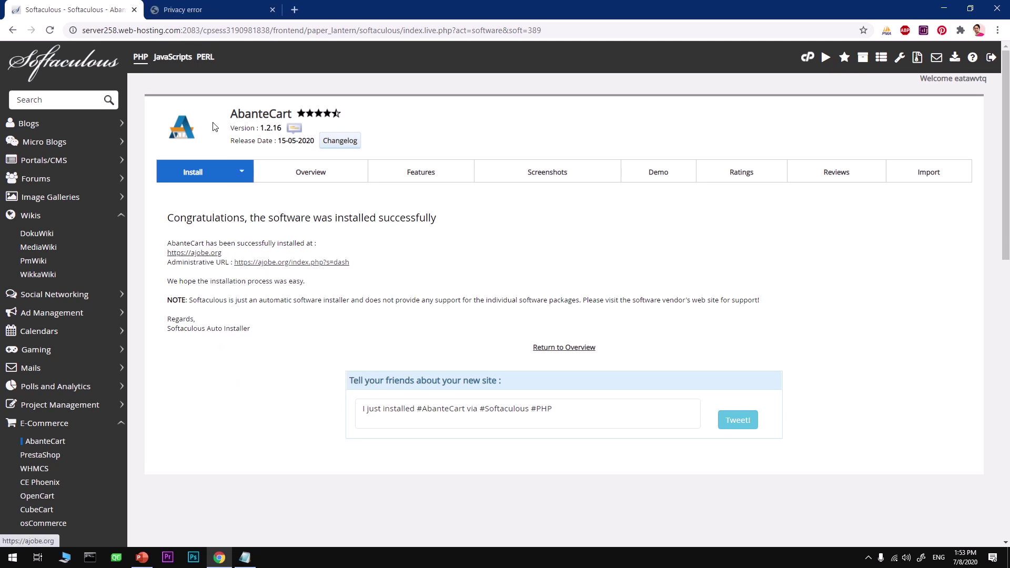
{"action": "left_click", "coordinate": [190, 4]}
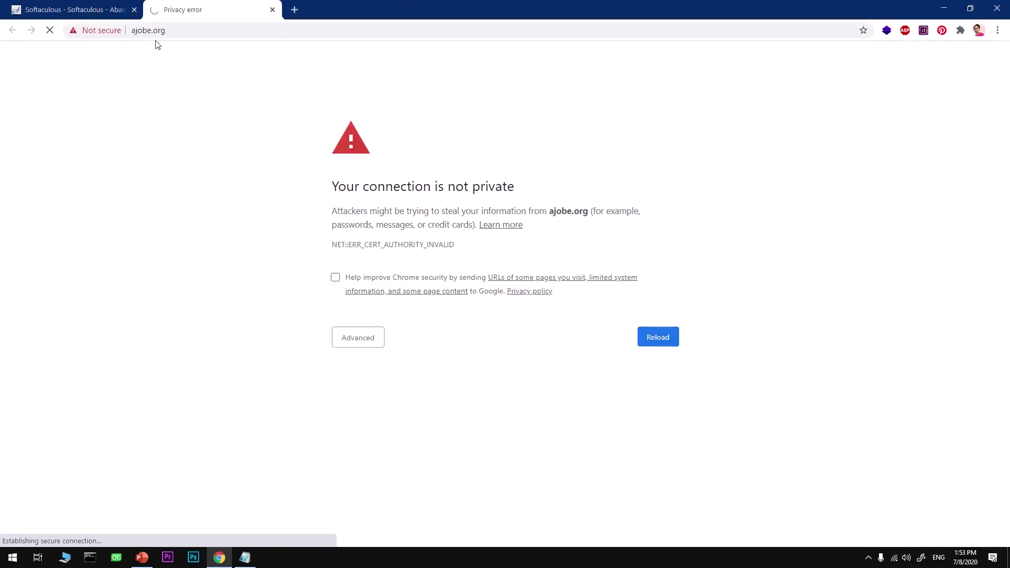
{"action": "left_click", "coordinate": [273, 9]}
- Launch Firefox and load ajobe.org in its address bar
{"action": "left_click", "coordinate": [13, 557]}
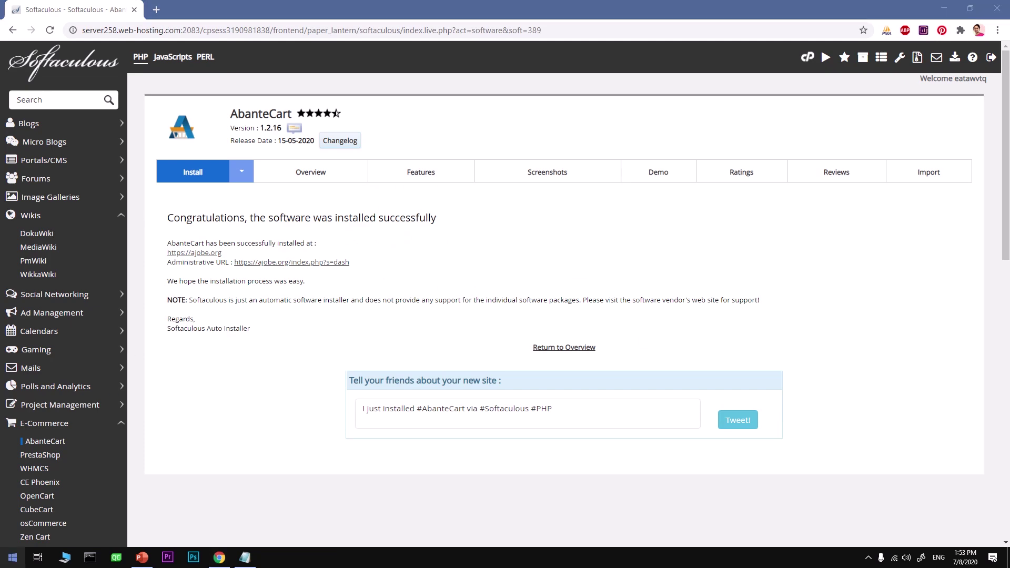
{"action": "type", "text": "fire"}
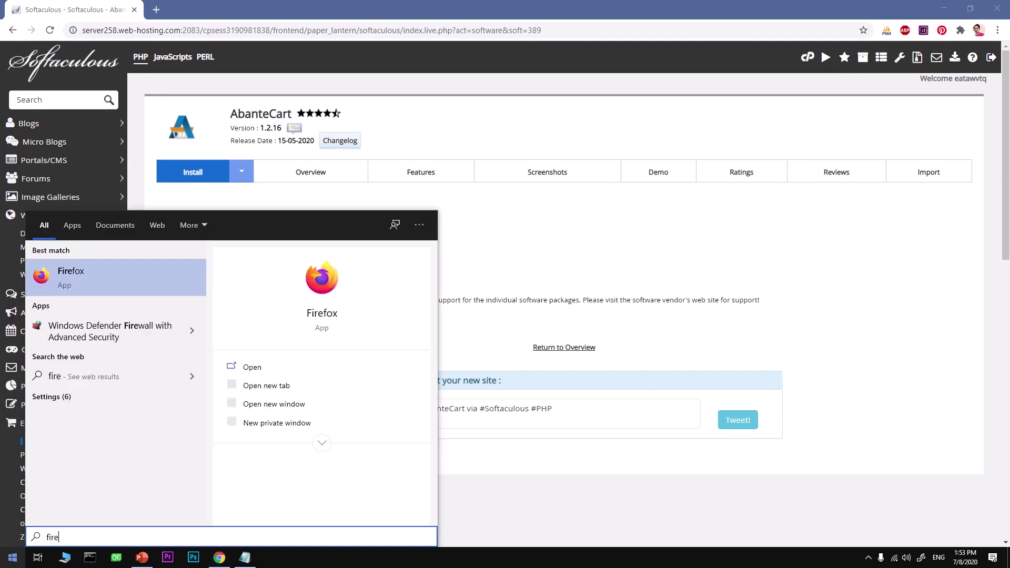
{"action": "key", "text": "Return"}
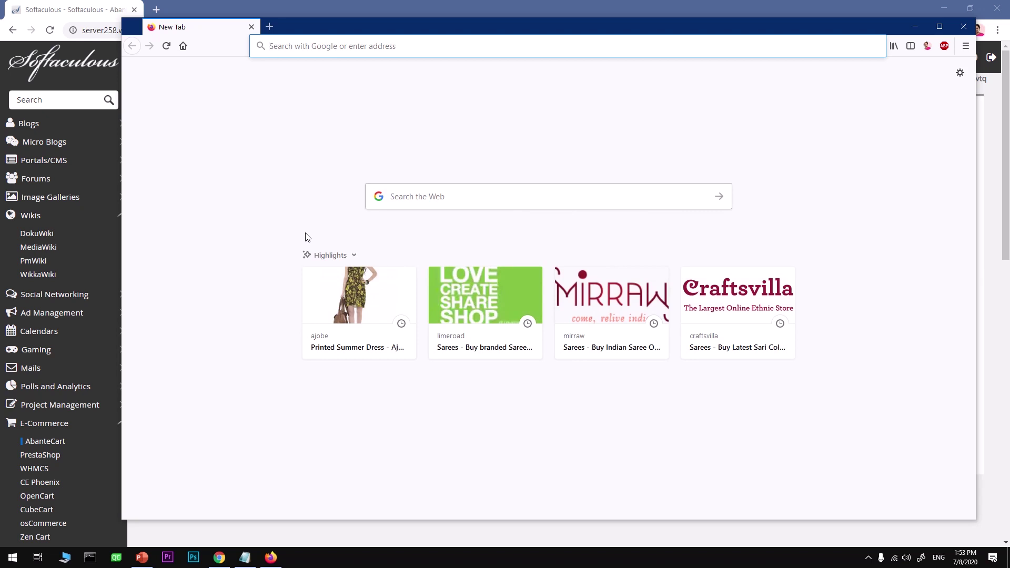
{"action": "left_click", "coordinate": [299, 46]}
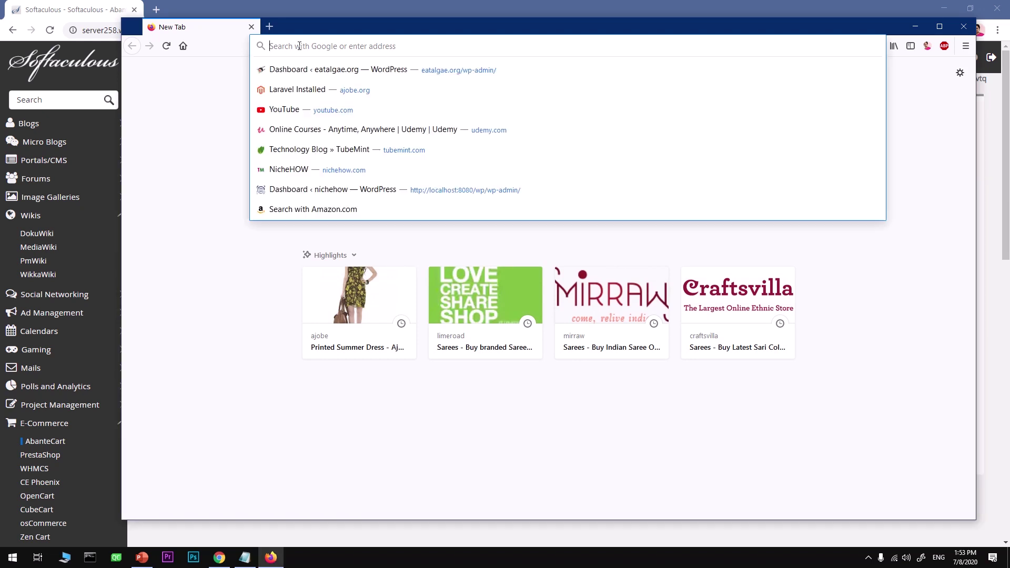
{"action": "type", "text": "ajobe.org/"}
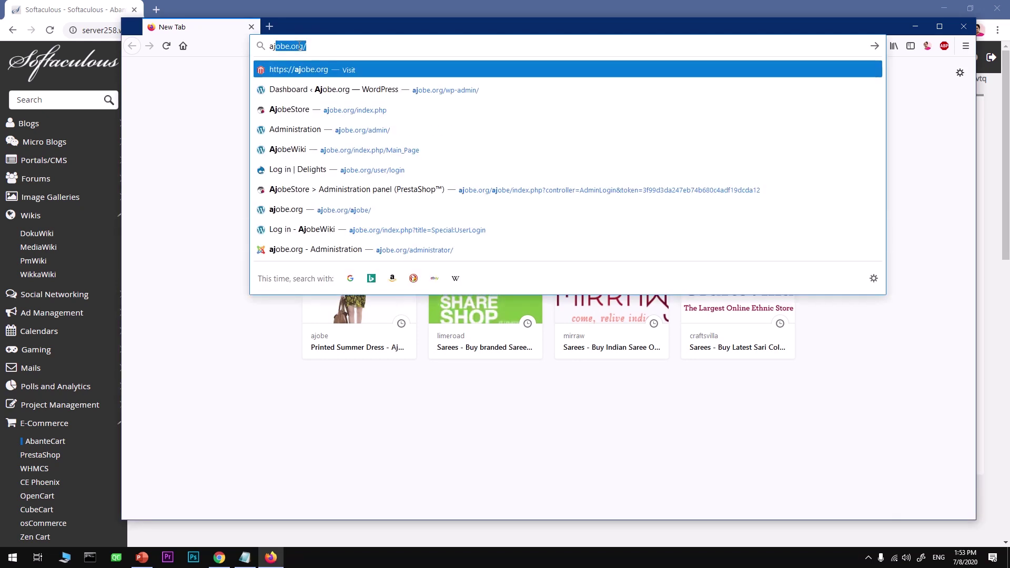
{"action": "key", "text": "Return"}
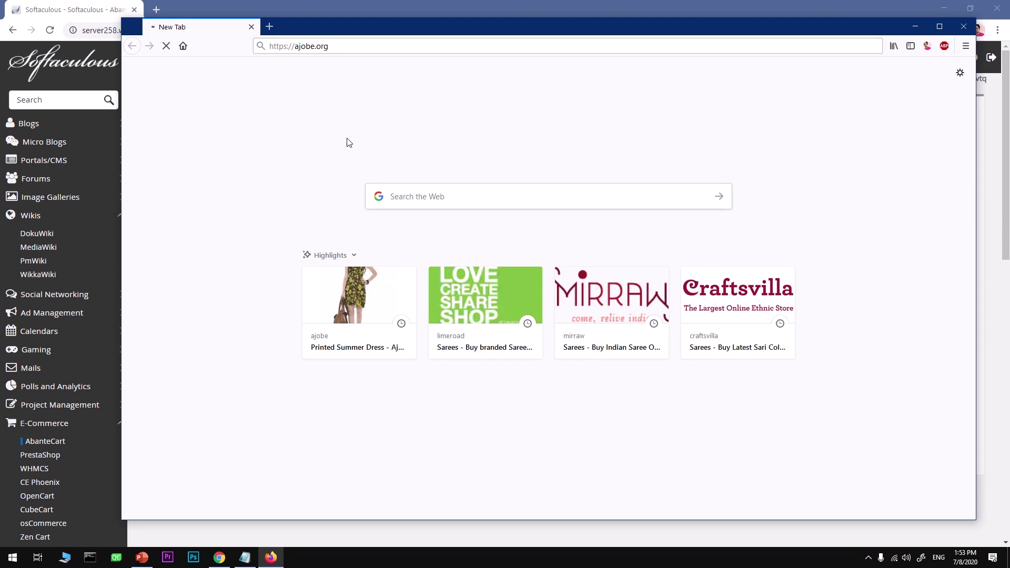
- Copy the Administrative URL from the Softaculous install-success page in Chrome
{"action": "left_click", "coordinate": [56, 13]}
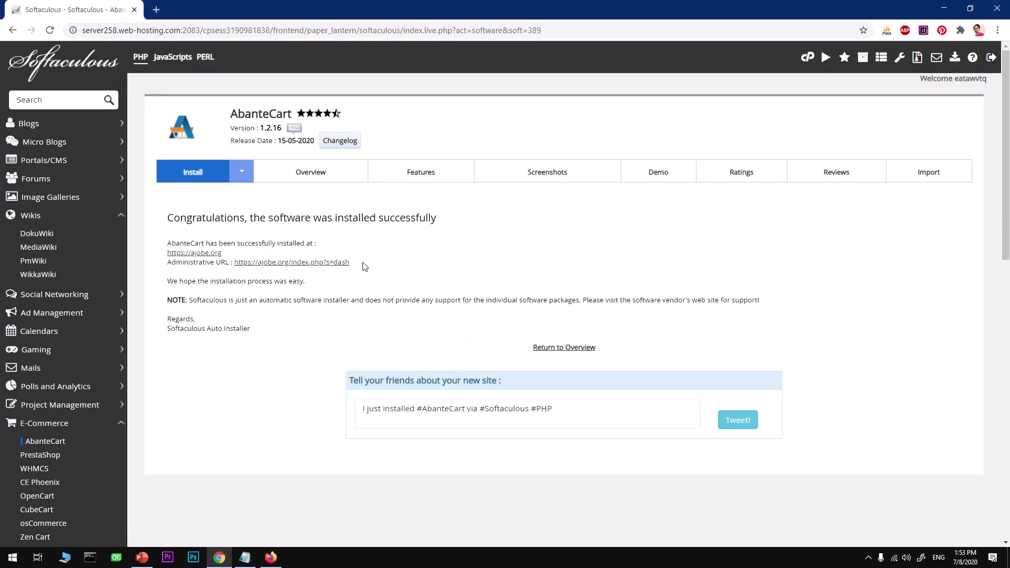
{"action": "left_click_drag", "start_coordinate": [363, 266], "coordinate": [239, 263]}
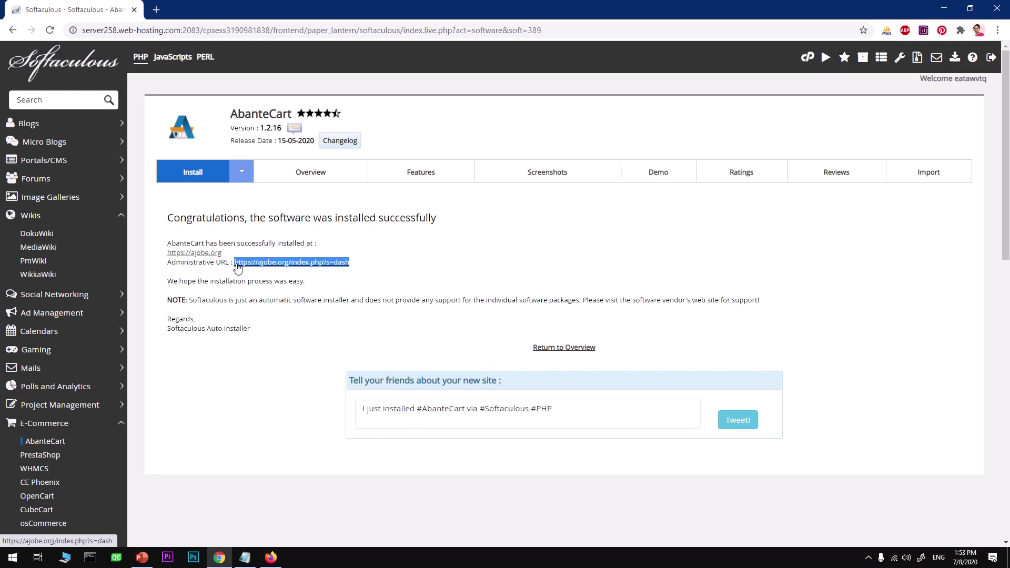
{"action": "right_click", "coordinate": [237, 265]}
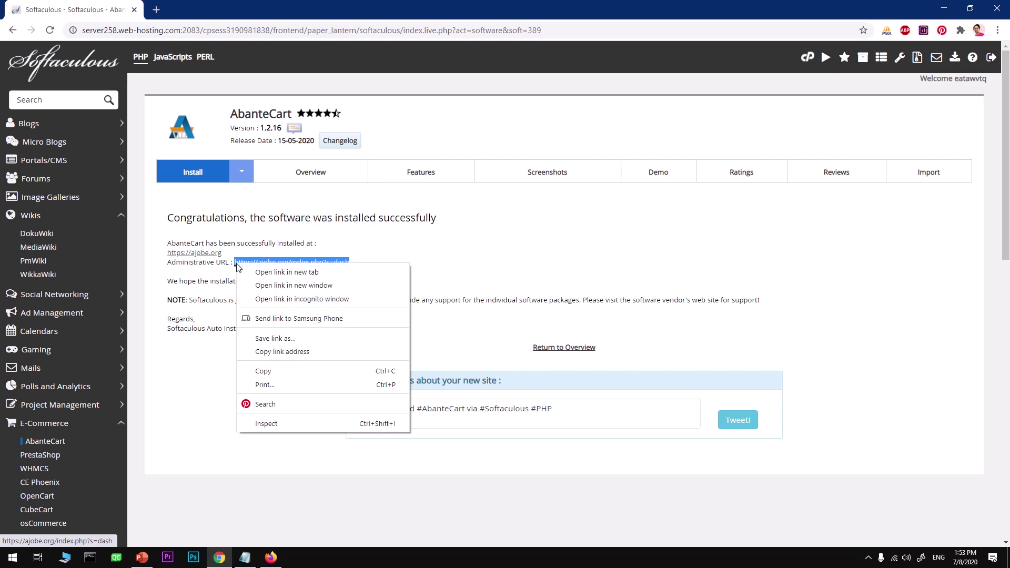
{"action": "left_click", "coordinate": [281, 369]}
{"action": "left_click", "coordinate": [270, 557]}
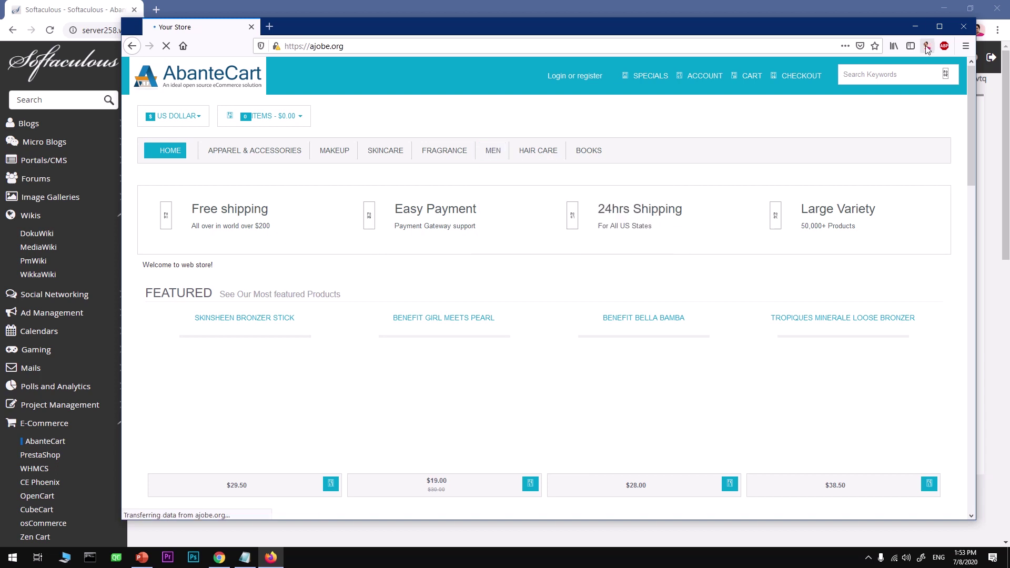
- Maximize Firefox and scroll through the storefront homepage's product sections
{"action": "left_click", "coordinate": [939, 27]}
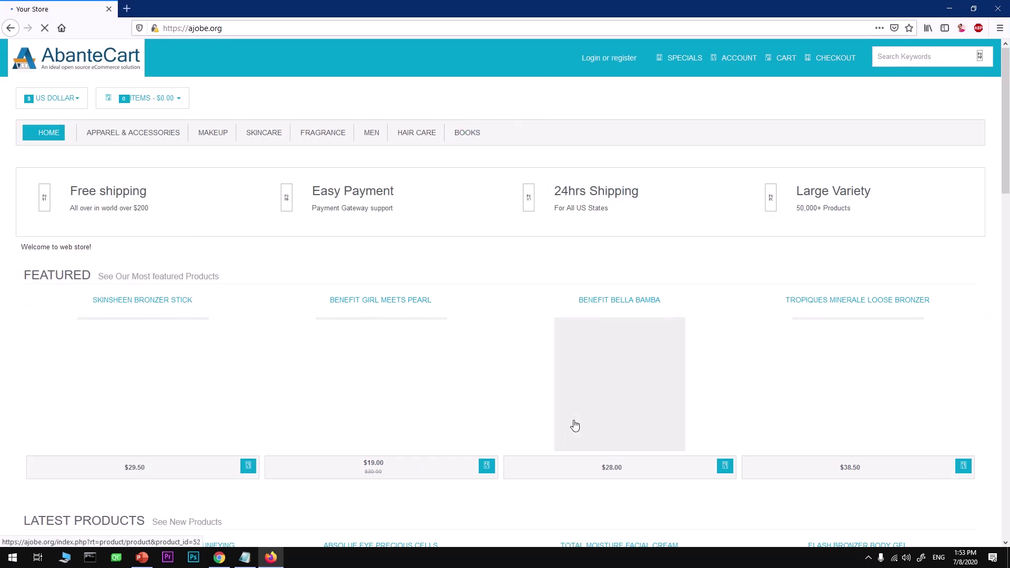
{"action": "scroll", "coordinate": [466, 324], "scroll_direction": "down", "scroll_amount": 6}
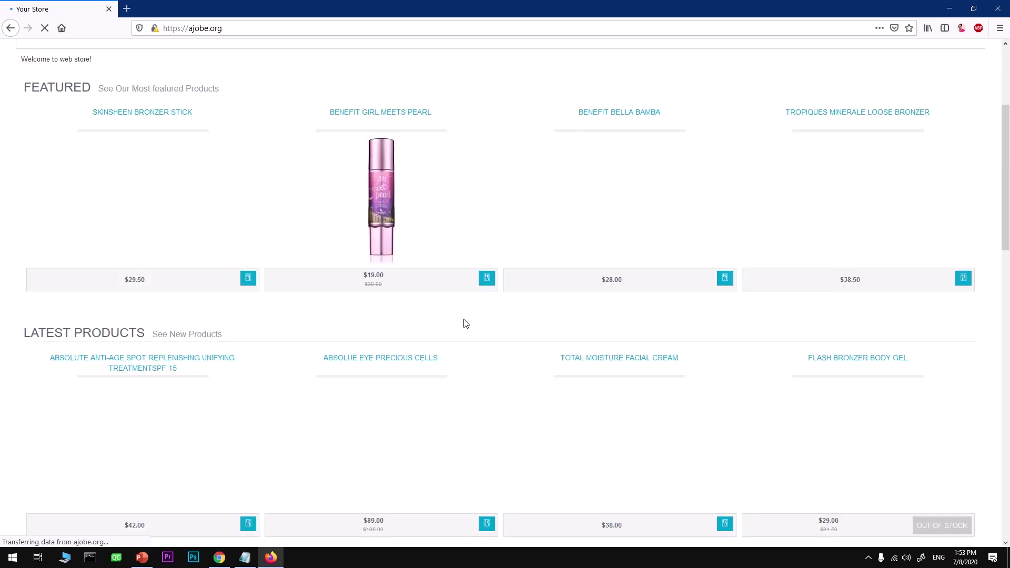
{"action": "scroll", "coordinate": [465, 324], "scroll_direction": "down", "scroll_amount": 12}
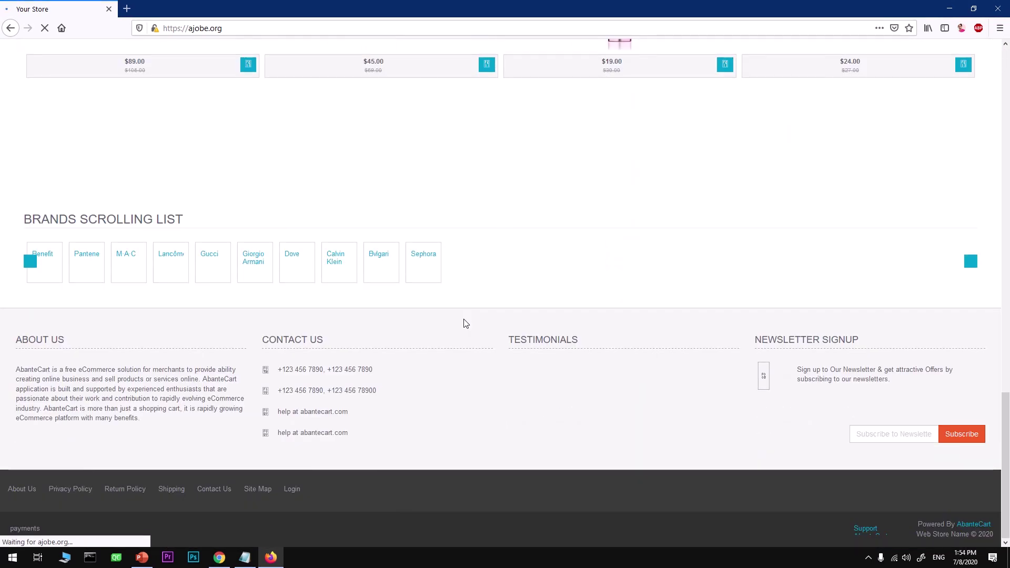
{"action": "scroll", "coordinate": [465, 323], "scroll_direction": "up", "scroll_amount": 7}
{"action": "scroll", "coordinate": [465, 324], "scroll_direction": "up", "scroll_amount": 18}
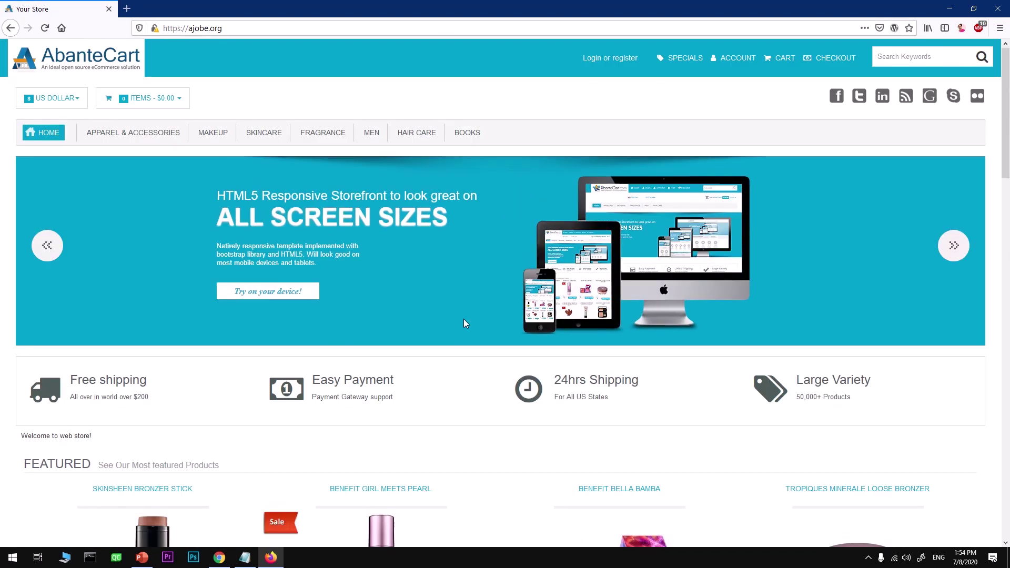
{"action": "scroll", "coordinate": [463, 323], "scroll_direction": "down", "scroll_amount": 15}
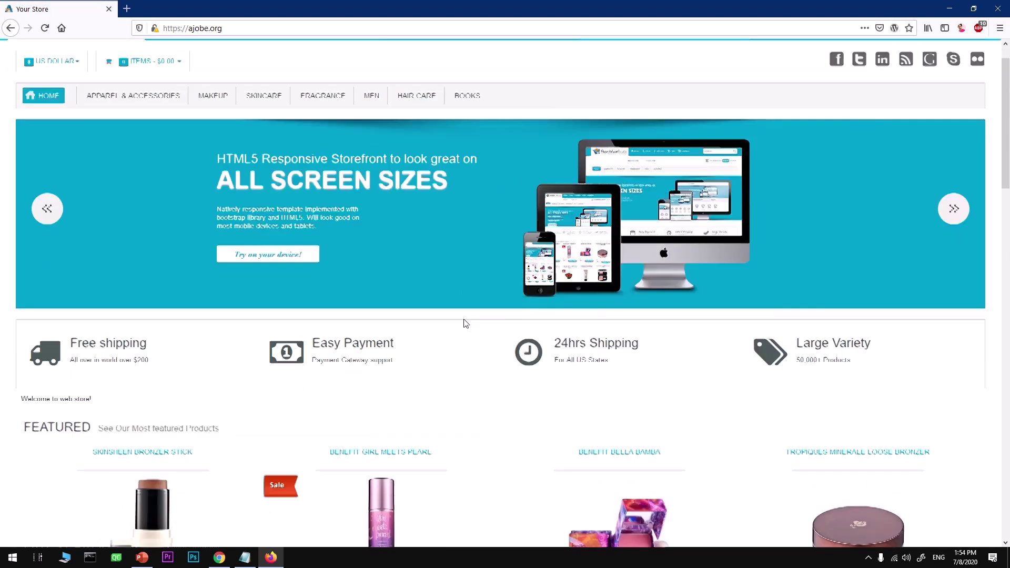
{"action": "scroll", "coordinate": [465, 324], "scroll_direction": "down", "scroll_amount": 10}
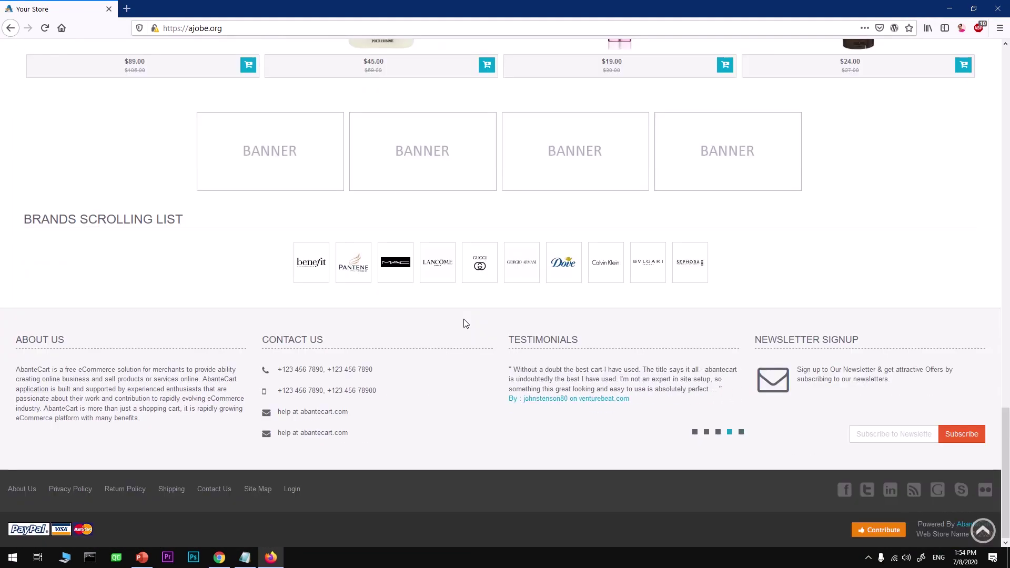
{"action": "scroll", "coordinate": [463, 324], "scroll_direction": "up", "scroll_amount": 20}
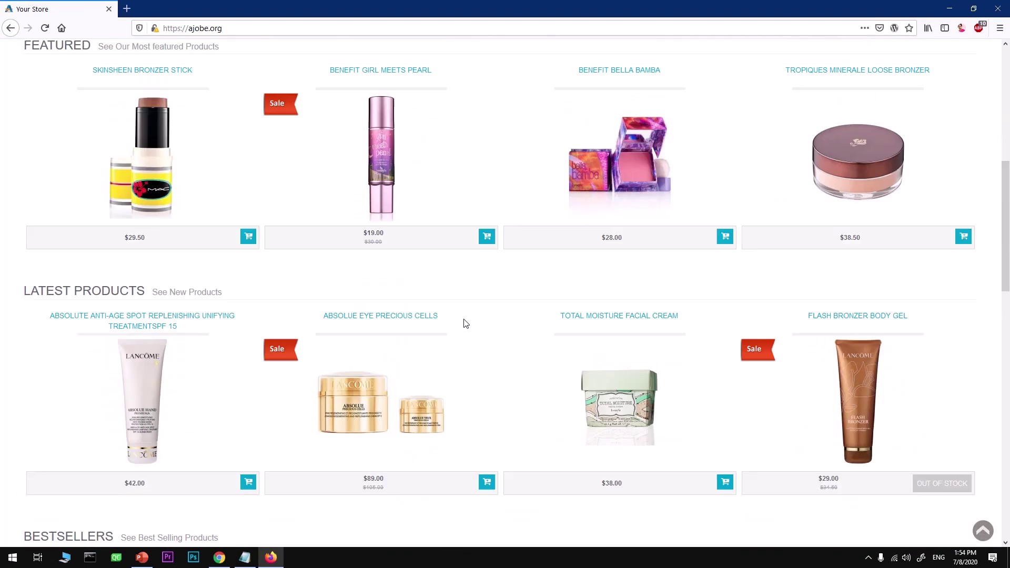
{"action": "scroll", "coordinate": [465, 324], "scroll_direction": "up", "scroll_amount": 5}
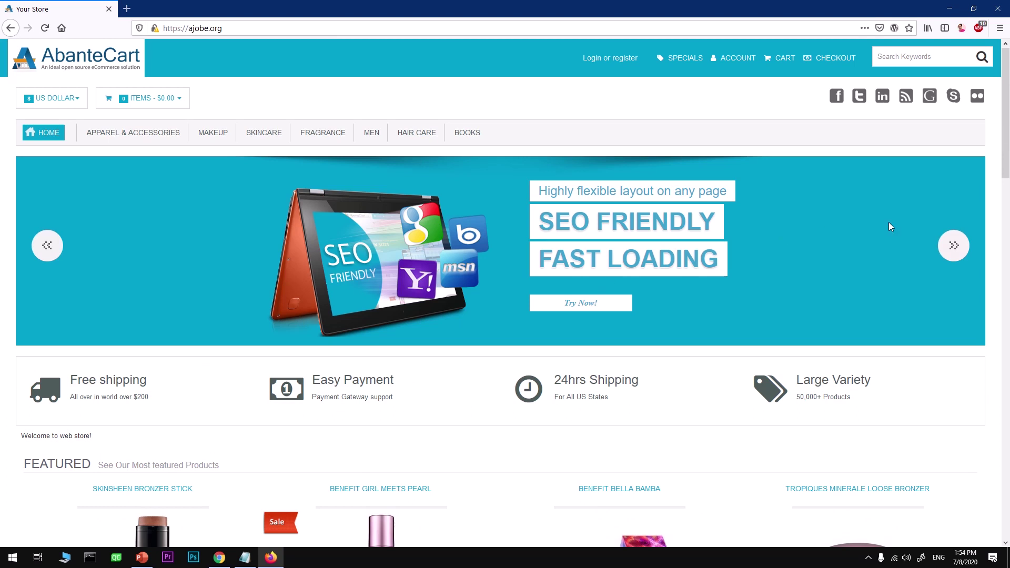
- Advance the homepage banner slideshow five times, then scroll down and back up
{"action": "left_click", "coordinate": [947, 248]}
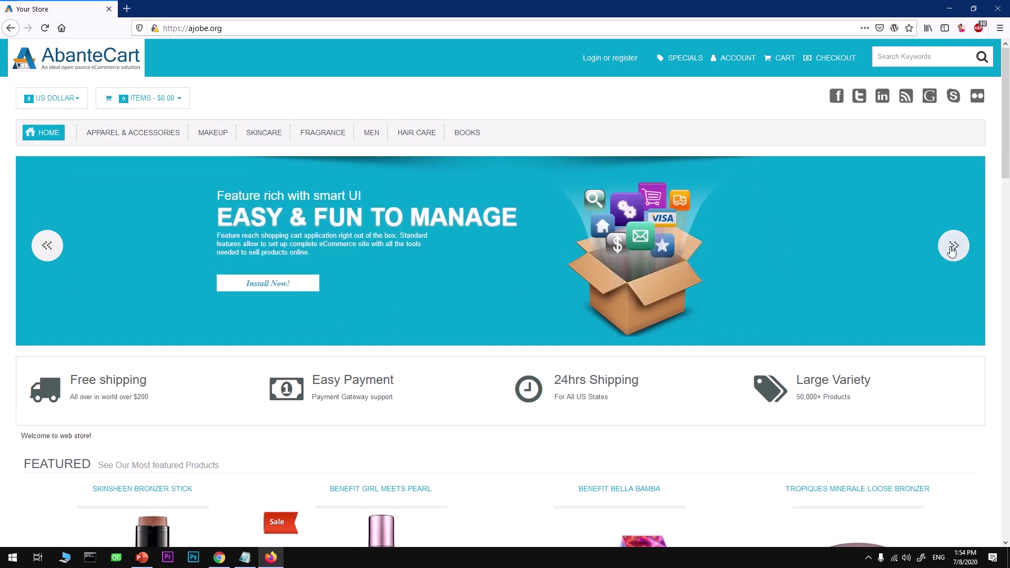
{"action": "left_click", "coordinate": [951, 250]}
{"action": "left_click", "coordinate": [952, 248]}
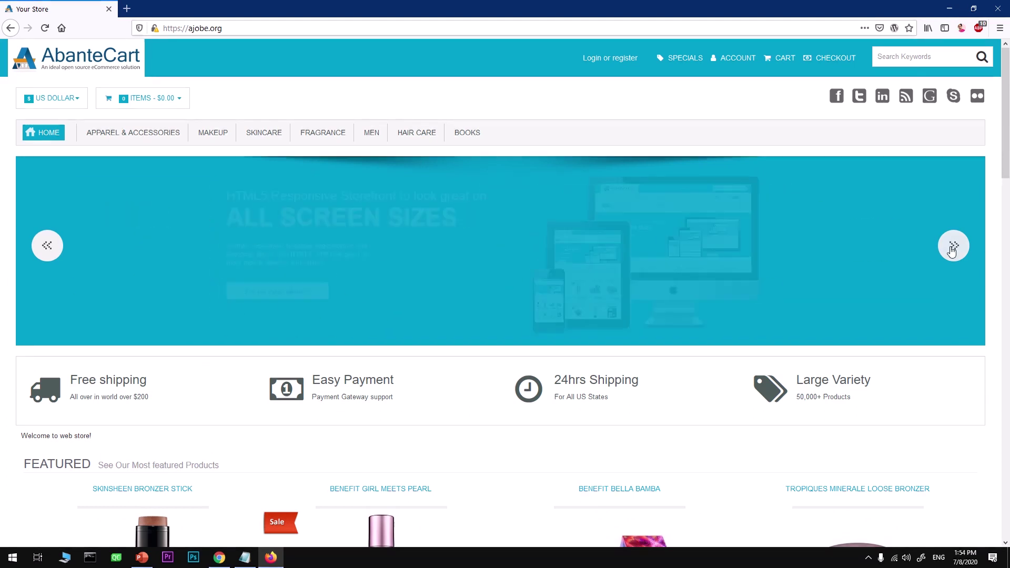
{"action": "left_click", "coordinate": [953, 249]}
{"action": "left_click", "coordinate": [952, 249]}
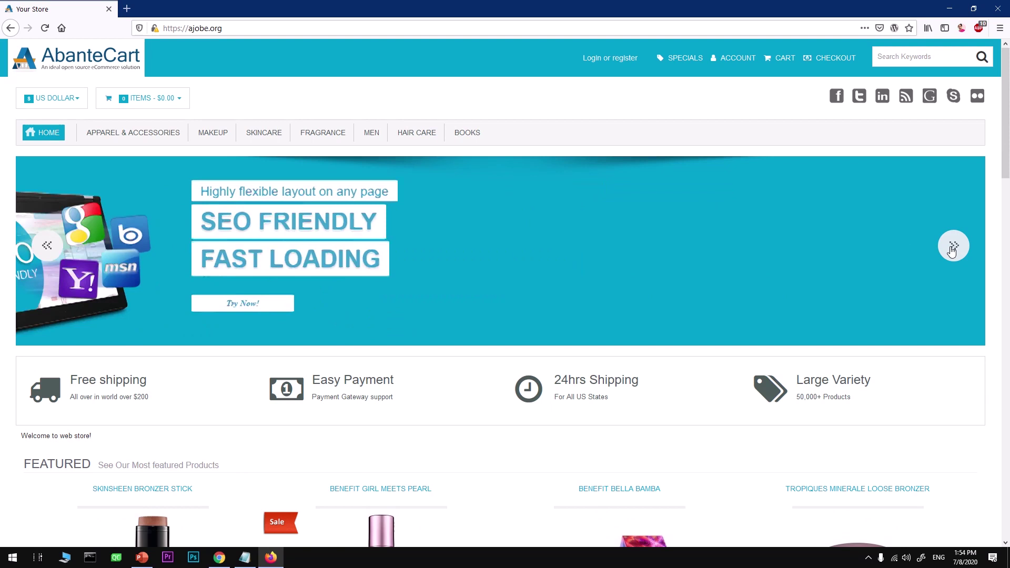
{"action": "scroll", "coordinate": [500, 379], "scroll_direction": "down", "scroll_amount": 20}
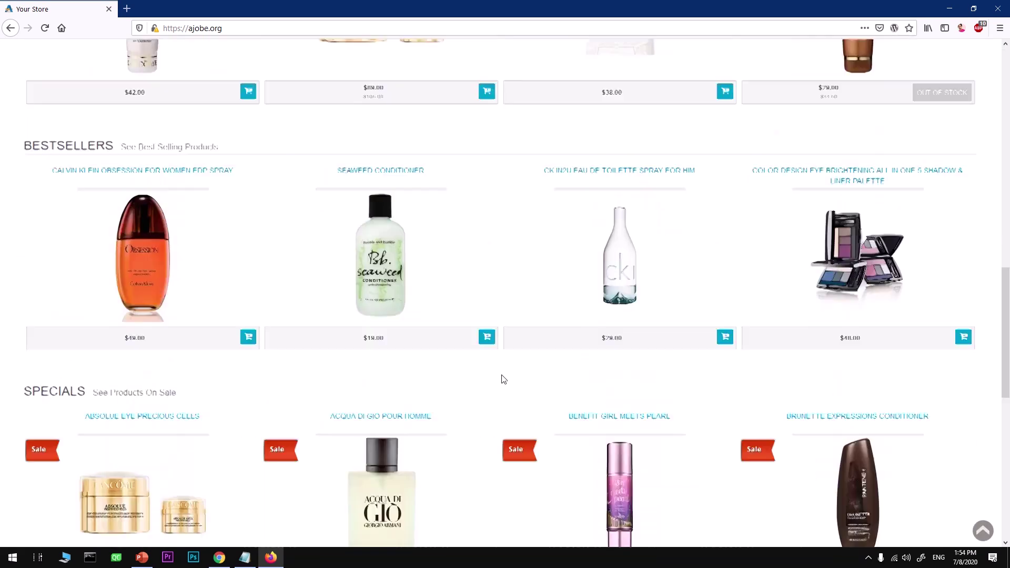
{"action": "scroll", "coordinate": [502, 378], "scroll_direction": "up", "scroll_amount": 14}
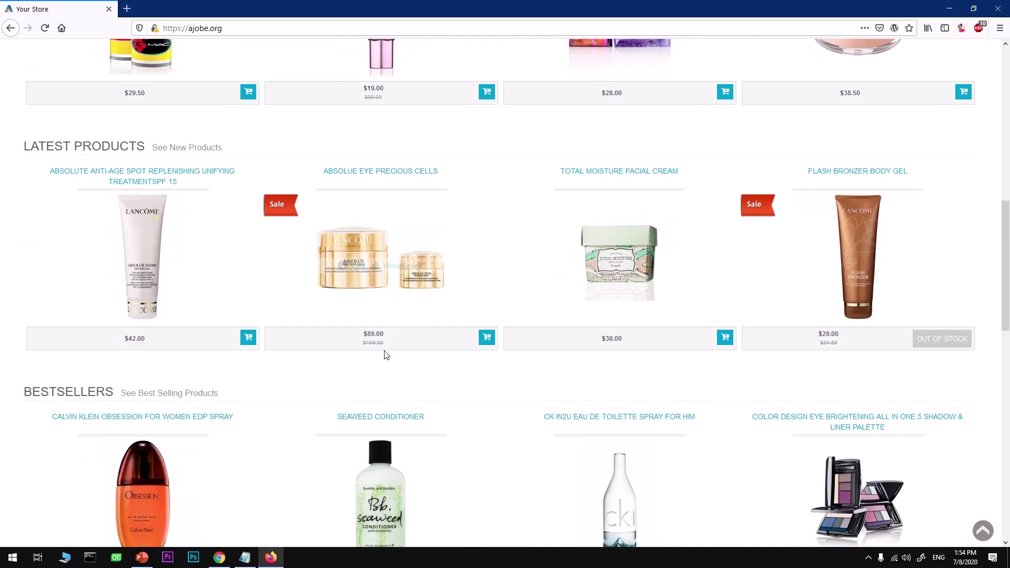
- Open the Seaweed Conditioner product page and scroll over its $19.00 price and size option
{"action": "left_click", "coordinate": [365, 421]}
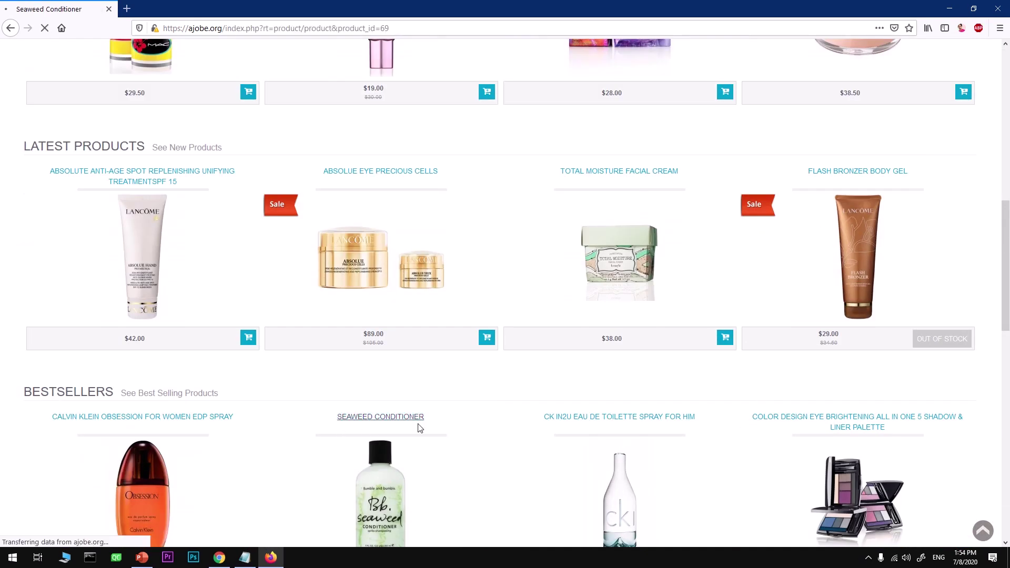
{"action": "scroll", "coordinate": [528, 434], "scroll_direction": "down", "scroll_amount": 2}
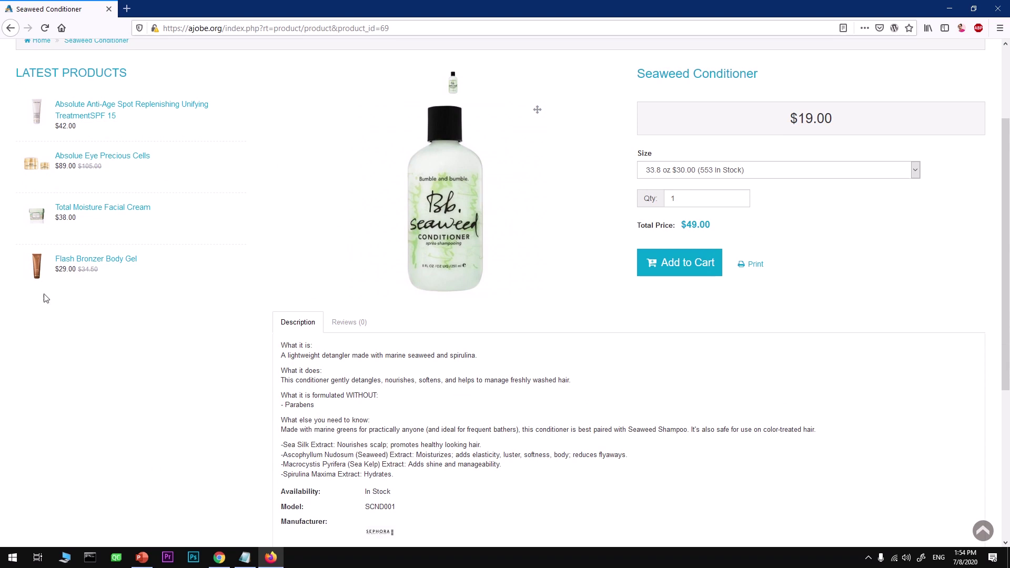
{"action": "scroll", "coordinate": [850, 263], "scroll_direction": "up", "scroll_amount": 3}
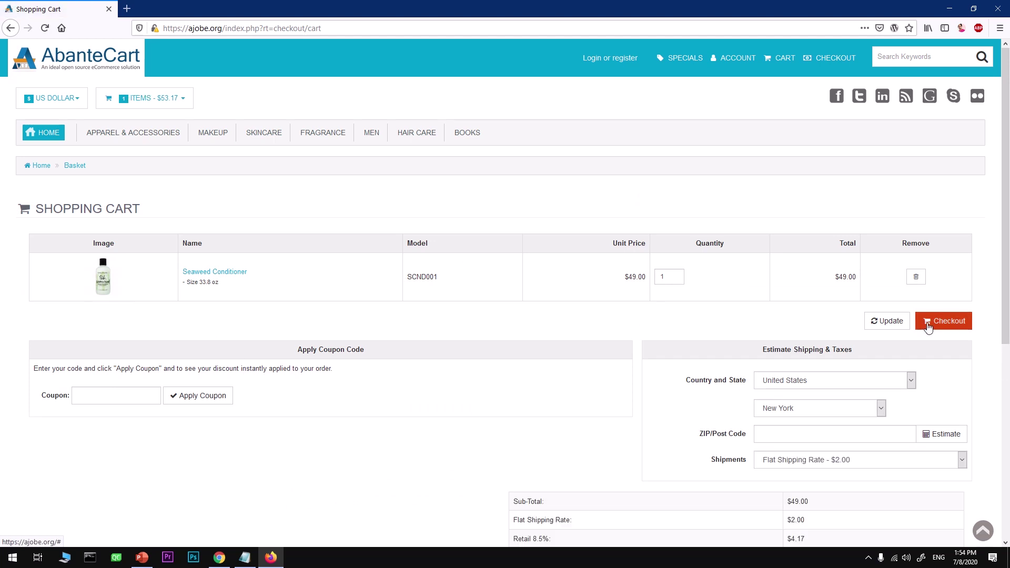
- Look over the shopping cart's one item, then scroll the store homepage down to Specials
{"action": "scroll", "coordinate": [367, 420], "scroll_direction": "down", "scroll_amount": 6}
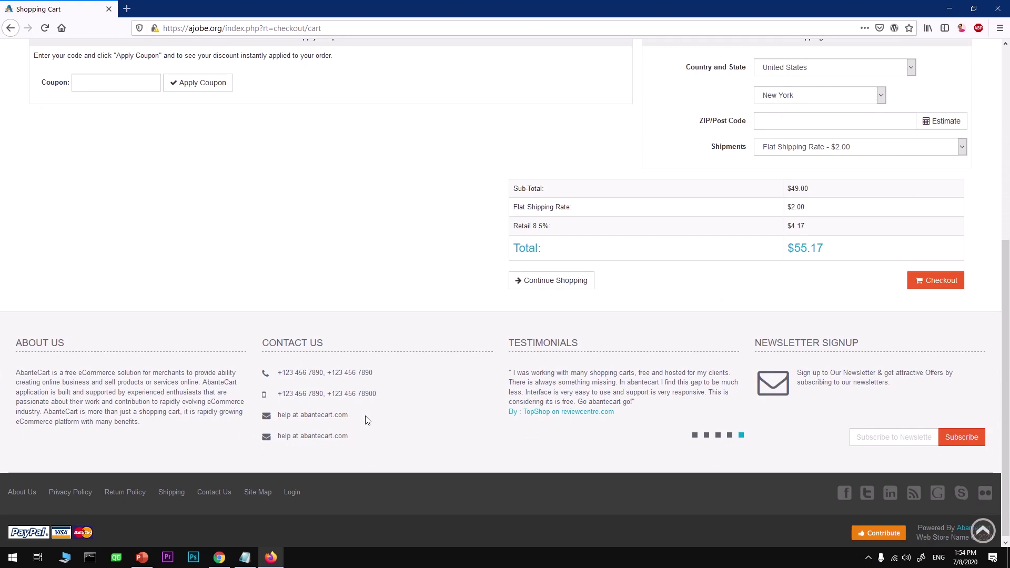
{"action": "scroll", "coordinate": [366, 419], "scroll_direction": "up", "scroll_amount": 6}
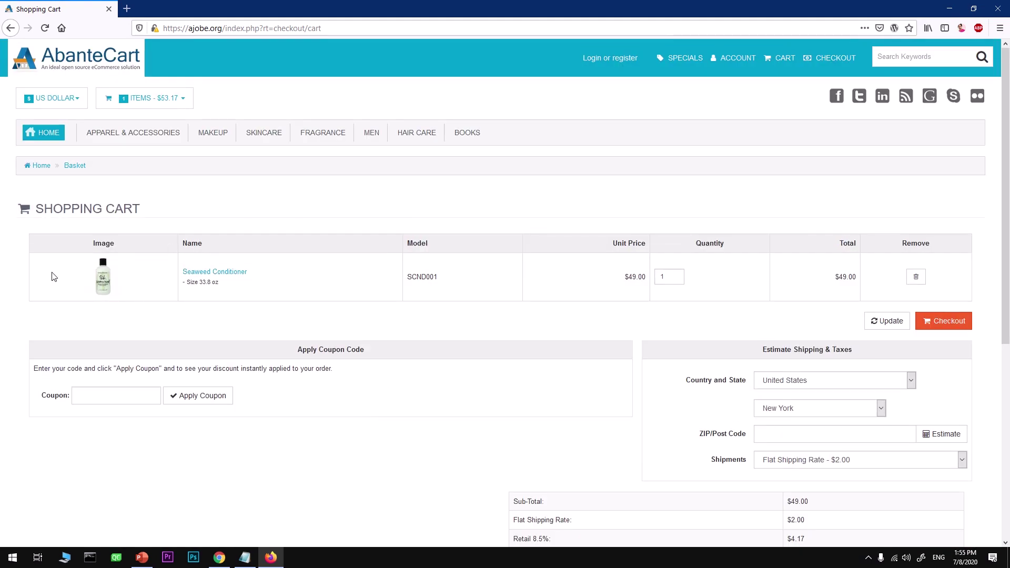
{"action": "triple_click", "coordinate": [59, 210]}
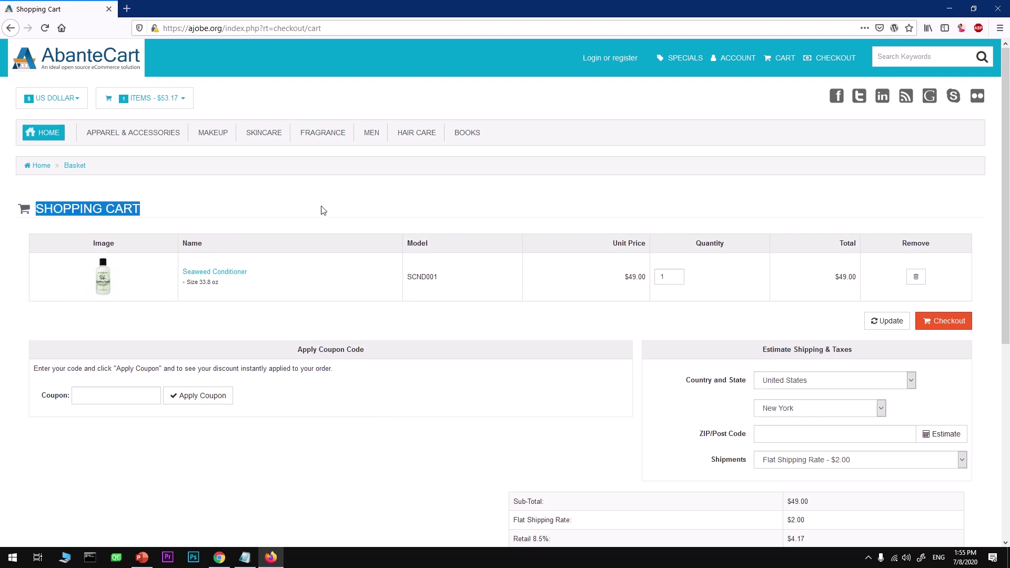
{"action": "left_click", "coordinate": [322, 210]}
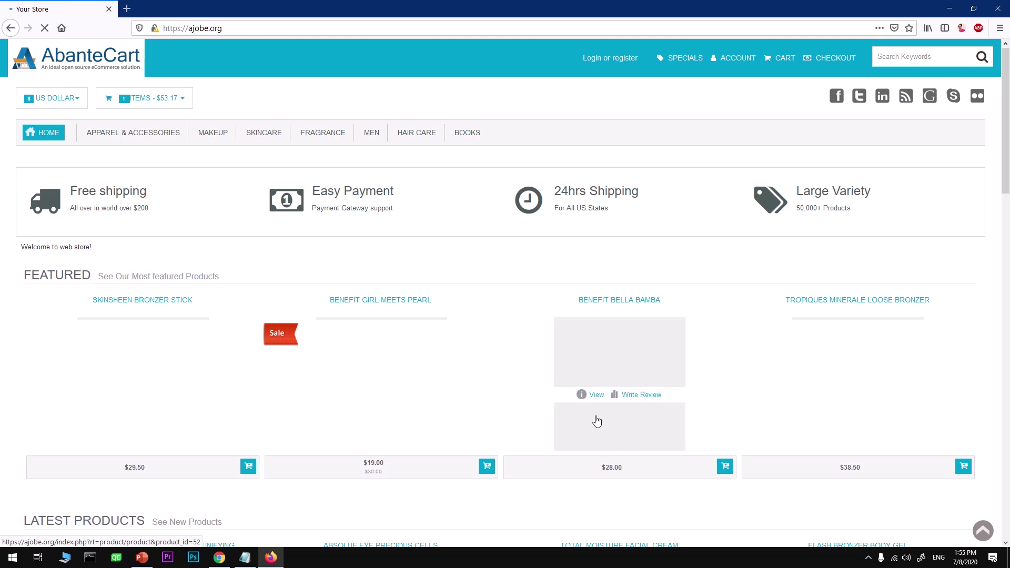
{"action": "scroll", "coordinate": [437, 388], "scroll_direction": "down", "scroll_amount": 5}
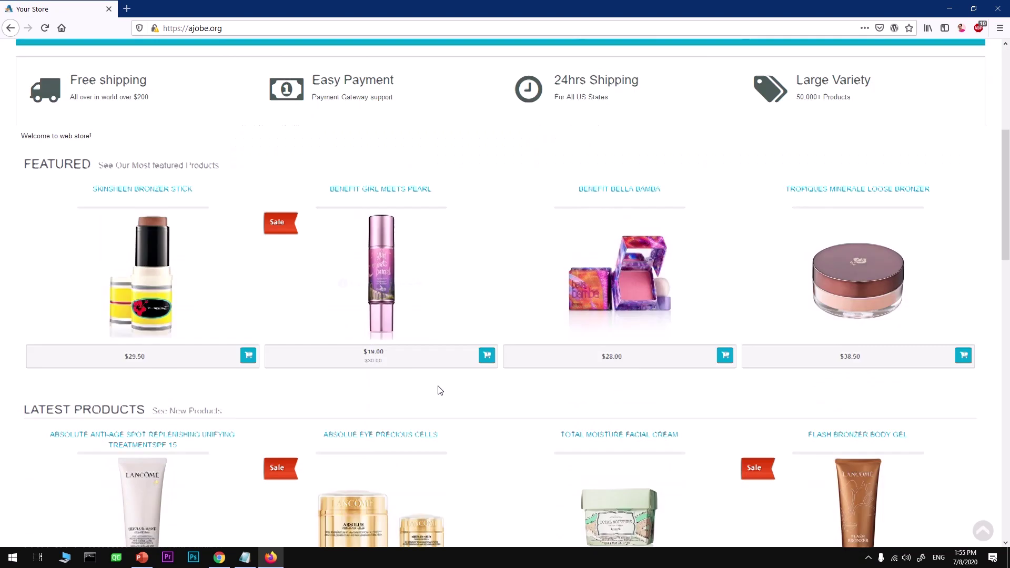
{"action": "scroll", "coordinate": [437, 390], "scroll_direction": "down", "scroll_amount": 11}
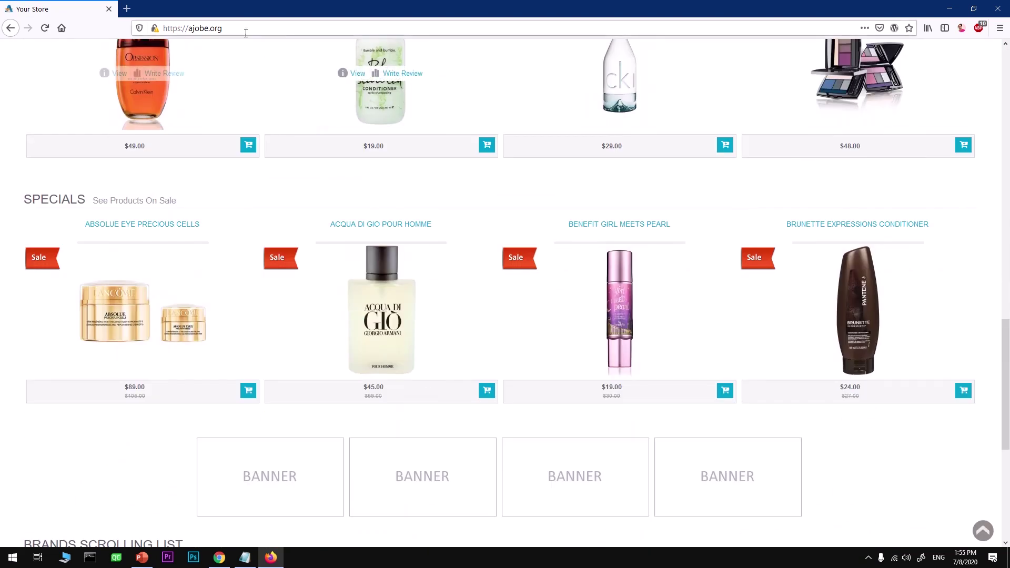
- Paste the admin URL ajobe.org/index.php?s=dash and load the administration login page
{"action": "left_click", "coordinate": [246, 33]}
{"action": "type", "text": "https://ajobe.org/index.php?s=dash"}
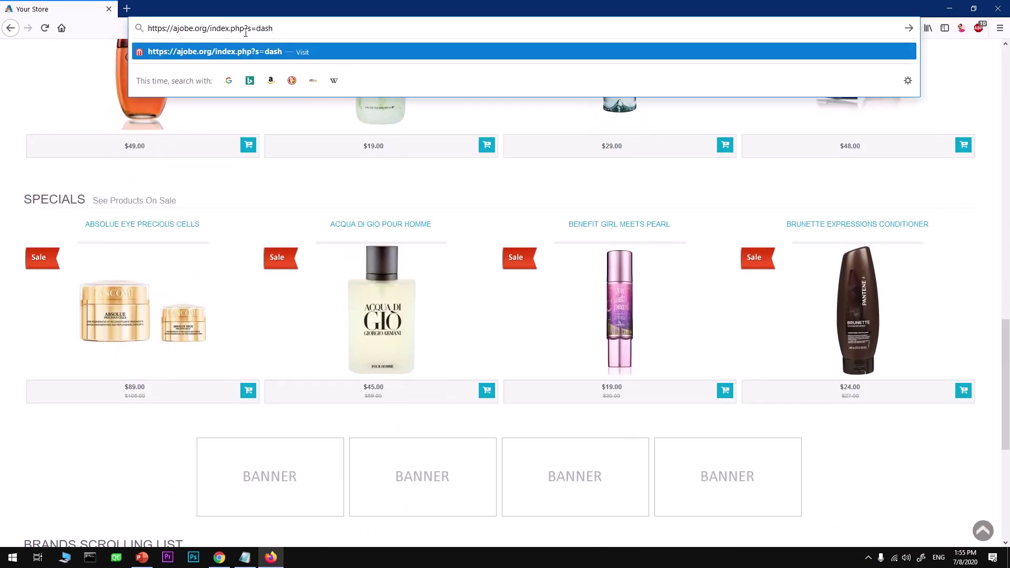
{"action": "key", "text": "Return"}
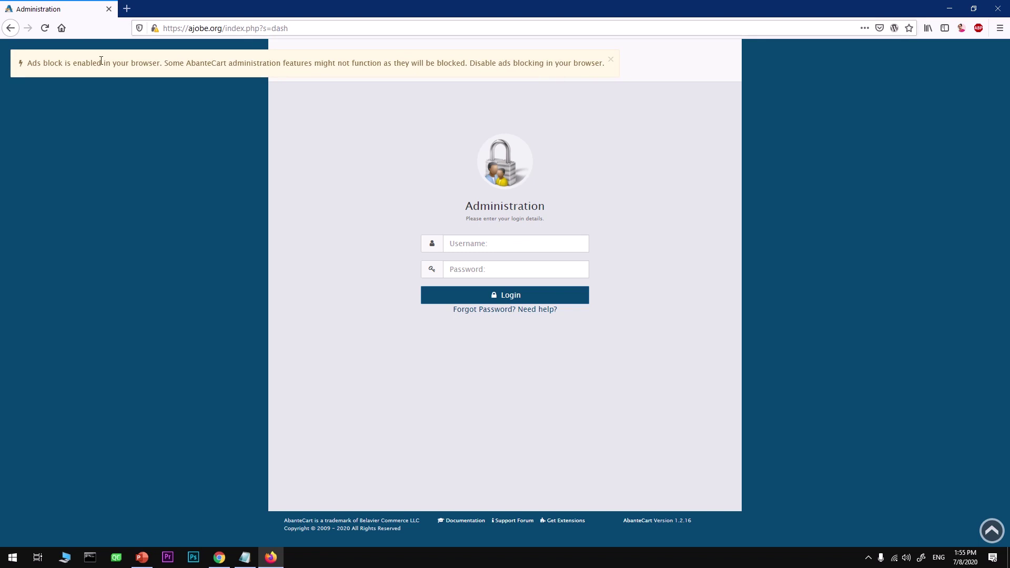
- Turn off Adblock Plus for ajobe.org and refresh the page
{"action": "left_click", "coordinate": [978, 28]}
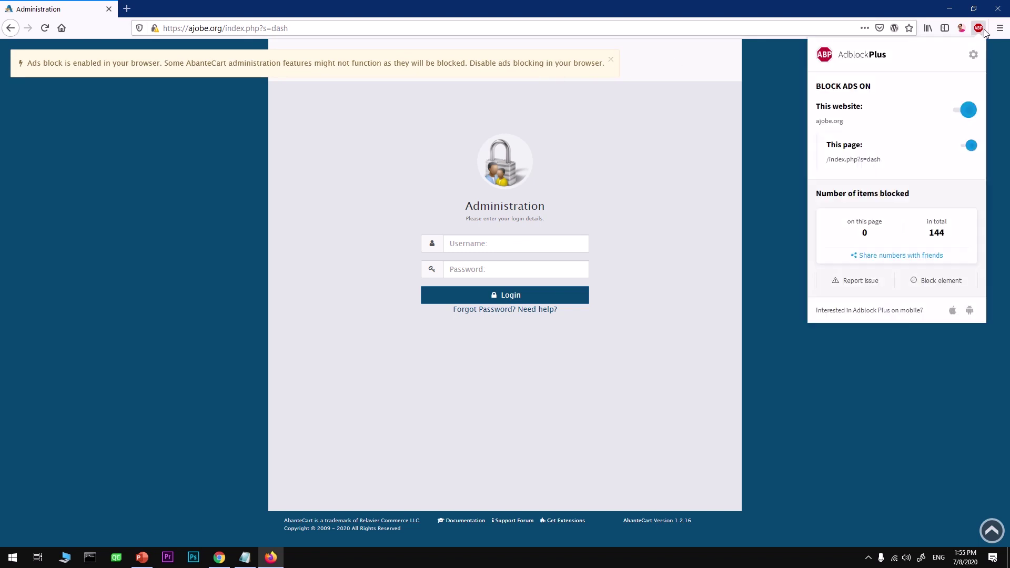
{"action": "left_click", "coordinate": [969, 110]}
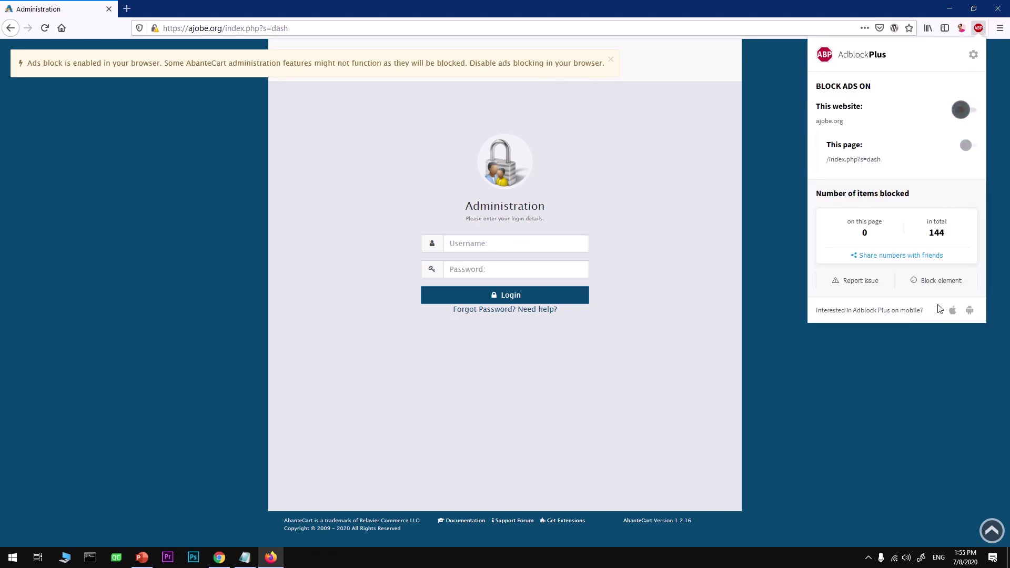
{"action": "left_click", "coordinate": [890, 257]}
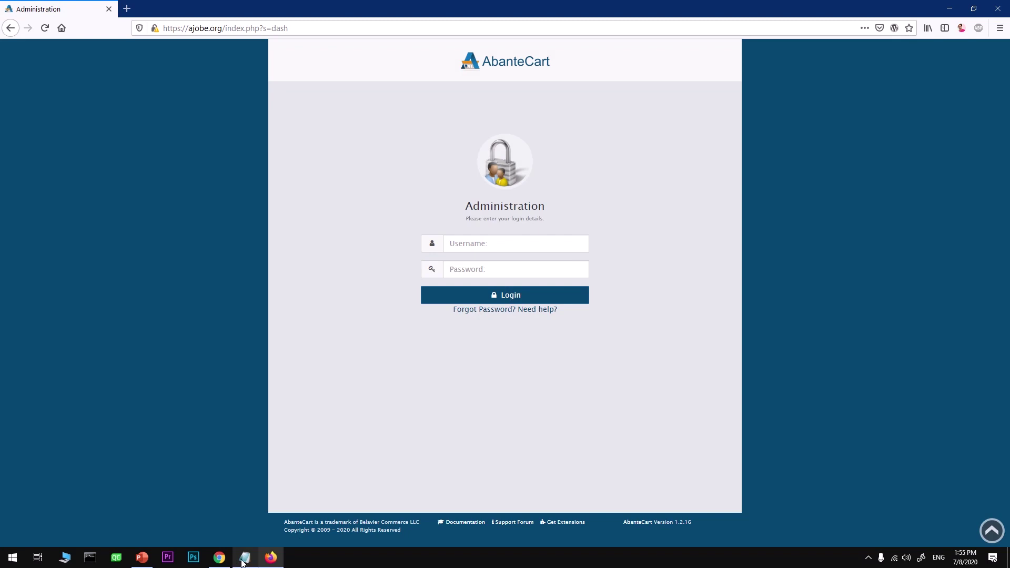
- Copy the saved admin username from Notepad into the login form's username field
{"action": "left_click", "coordinate": [244, 559]}
{"action": "left_click_drag", "start_coordinate": [310, 149], "coordinate": [239, 147]}
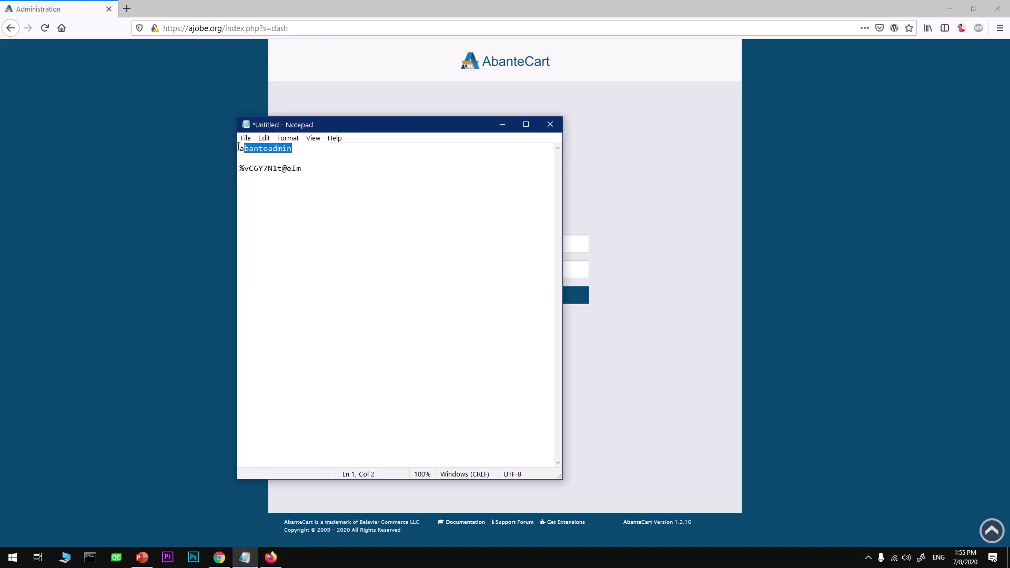
{"action": "left_click", "coordinate": [591, 200]}
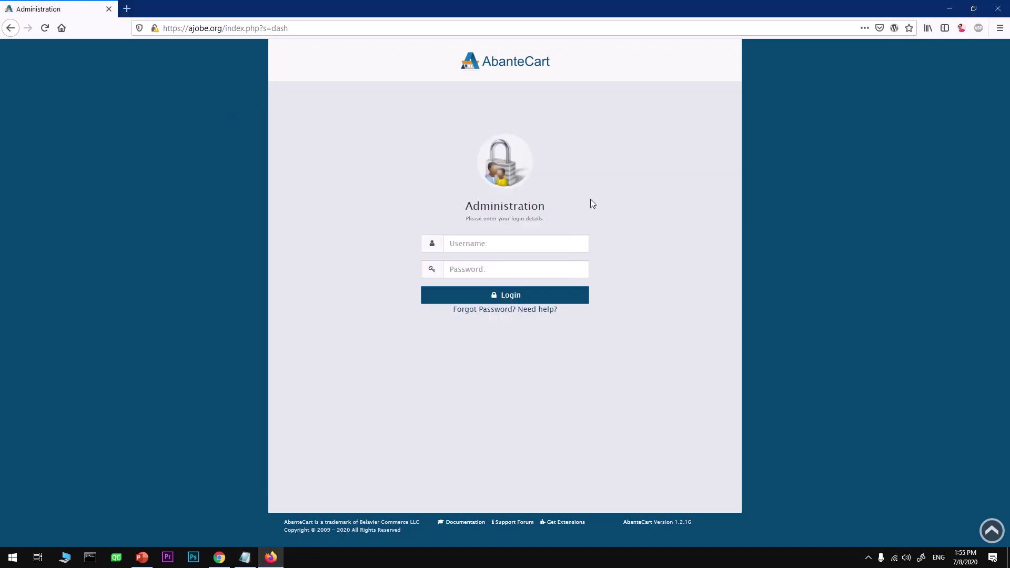
{"action": "left_click", "coordinate": [532, 249]}
{"action": "type", "text": "abanteadmin"}
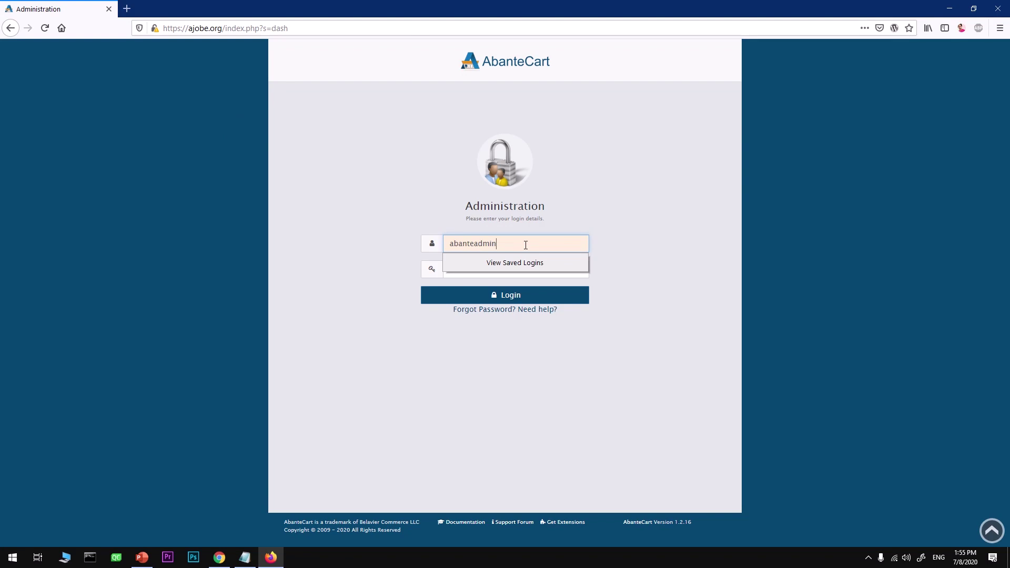
- Paste the saved password into the password field, log in, and save the login in Firefox
{"action": "key", "text": "alt+Tab"}
{"action": "left_click", "coordinate": [305, 184]}
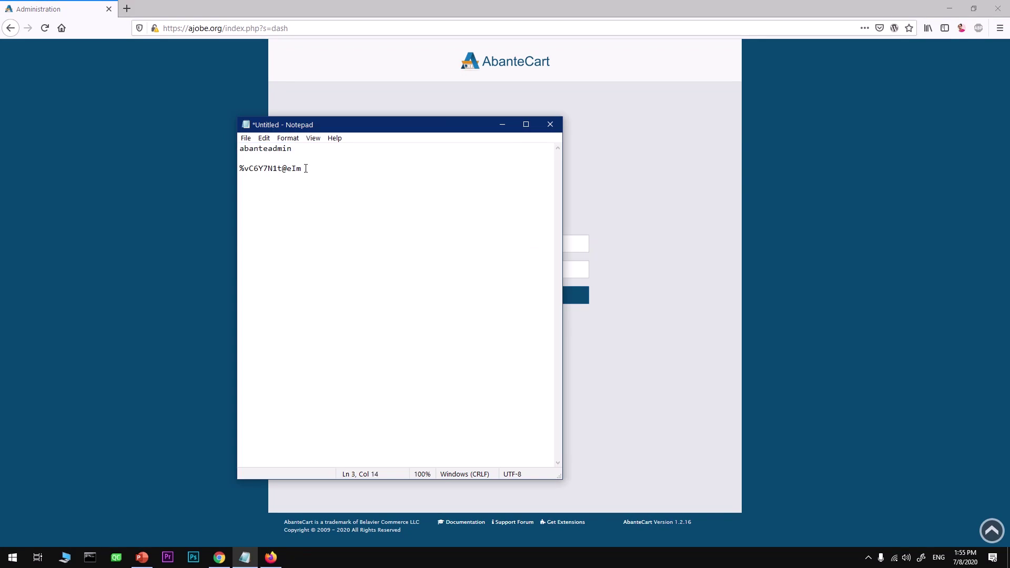
{"action": "left_click_drag", "start_coordinate": [305, 168], "coordinate": [222, 170]}
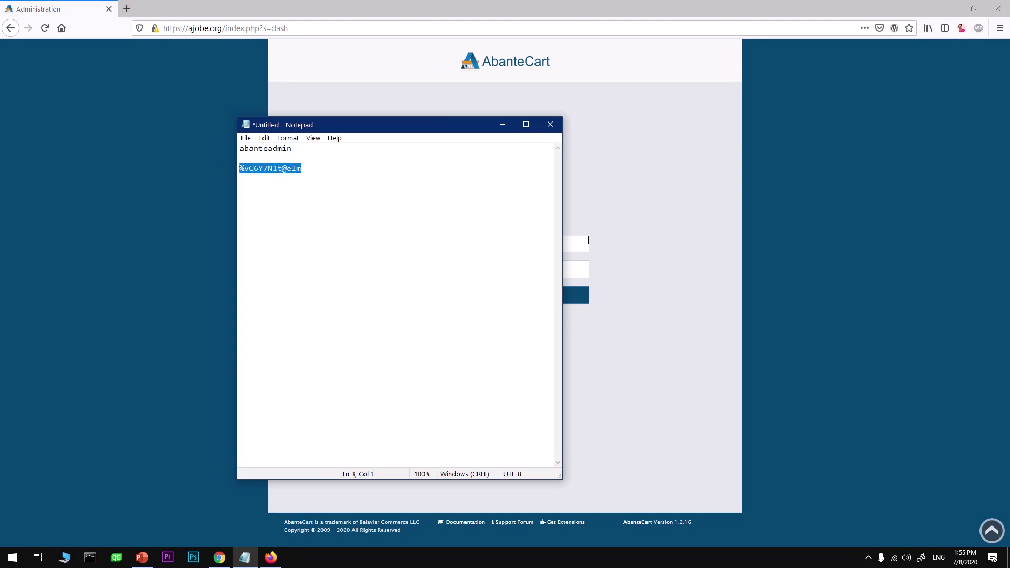
{"action": "key", "text": "alt+Tab"}
{"action": "left_click", "coordinate": [563, 268]}
{"action": "key", "text": "ctrl+v"}
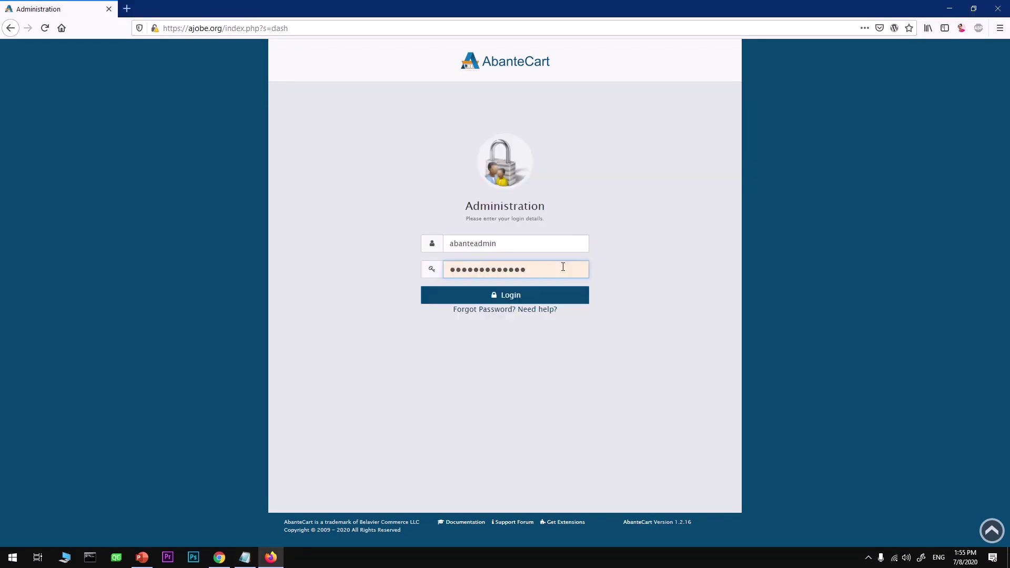
{"action": "left_click", "coordinate": [524, 301]}
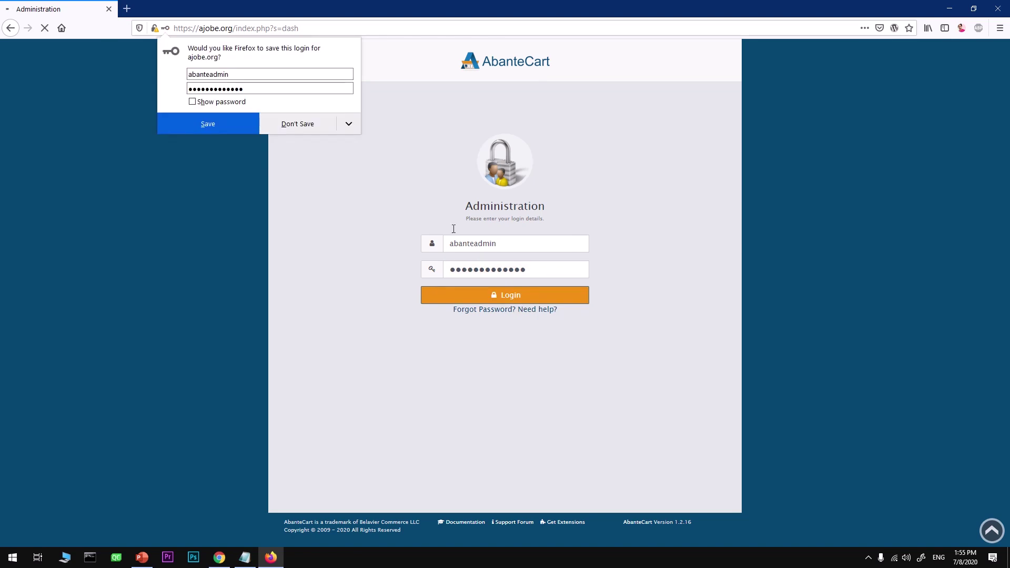
{"action": "left_click", "coordinate": [235, 131]}
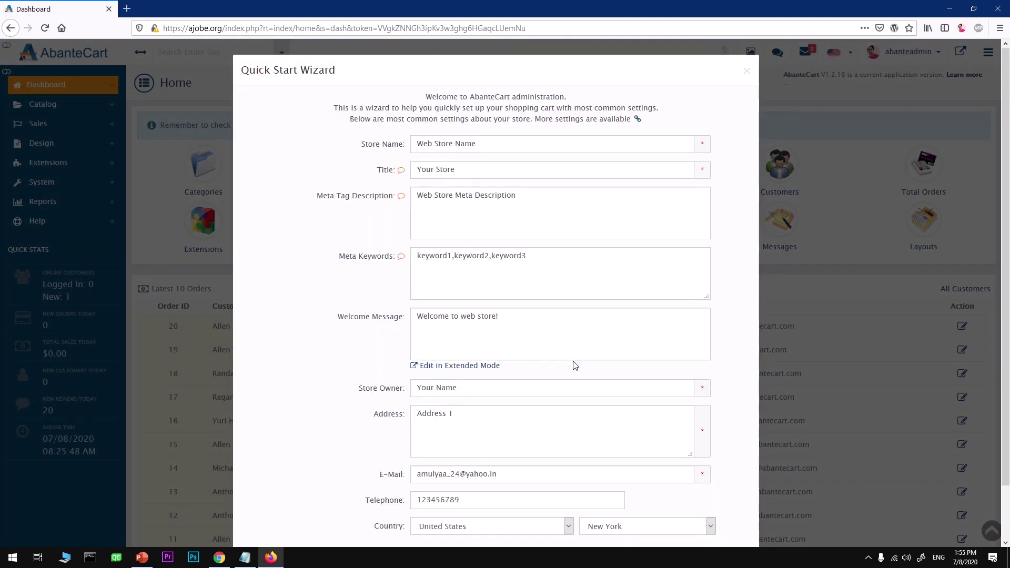
- Scroll through the Quick Start Wizard and close it with the X, leaving settings unchanged
{"action": "scroll", "coordinate": [584, 373], "scroll_direction": "down", "scroll_amount": 2}
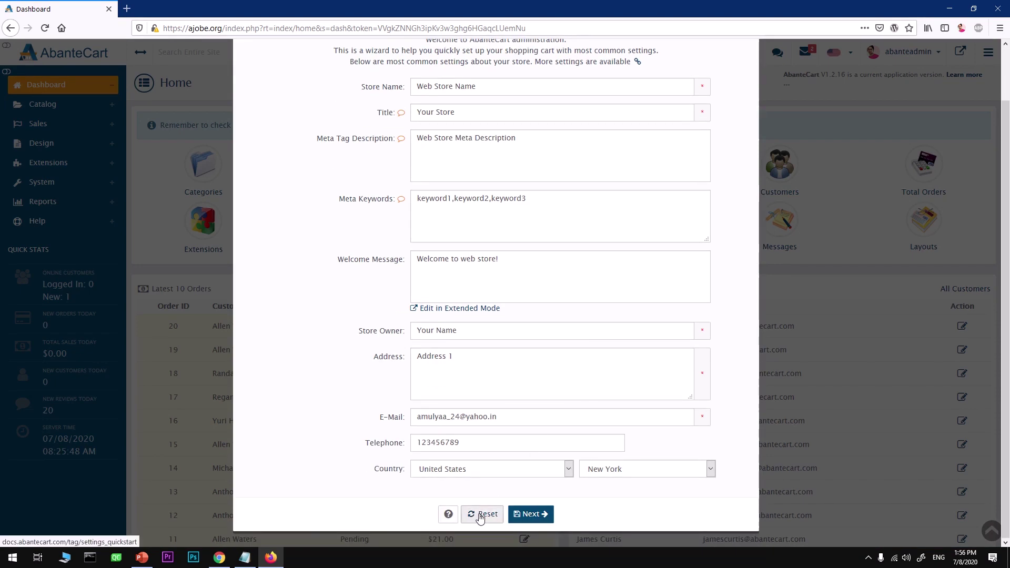
{"action": "scroll", "coordinate": [677, 459], "scroll_direction": "up", "scroll_amount": 2}
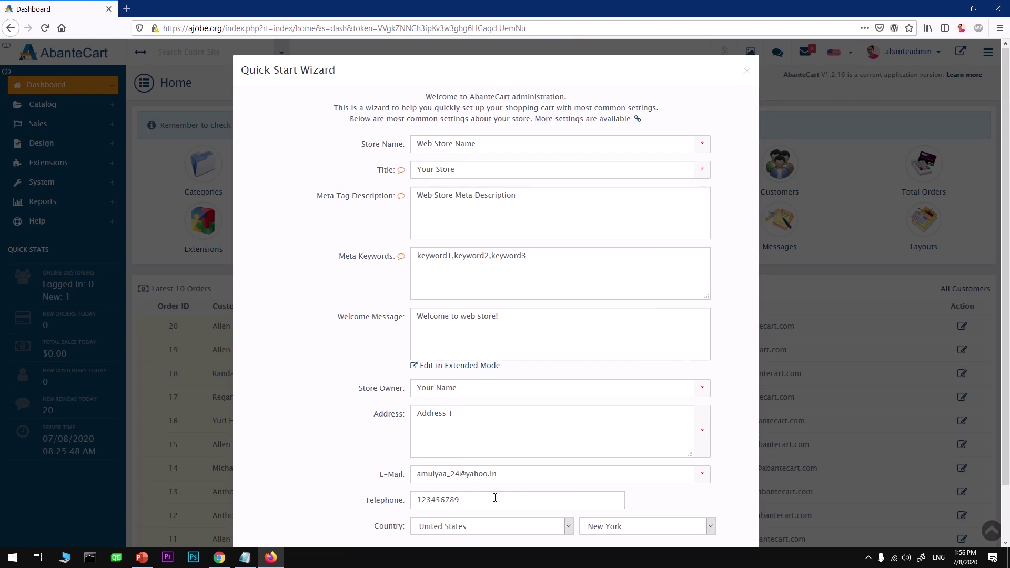
{"action": "scroll", "coordinate": [496, 498], "scroll_direction": "down", "scroll_amount": 2}
{"action": "scroll", "coordinate": [495, 498], "scroll_direction": "up", "scroll_amount": 2}
{"action": "left_click", "coordinate": [747, 70]}
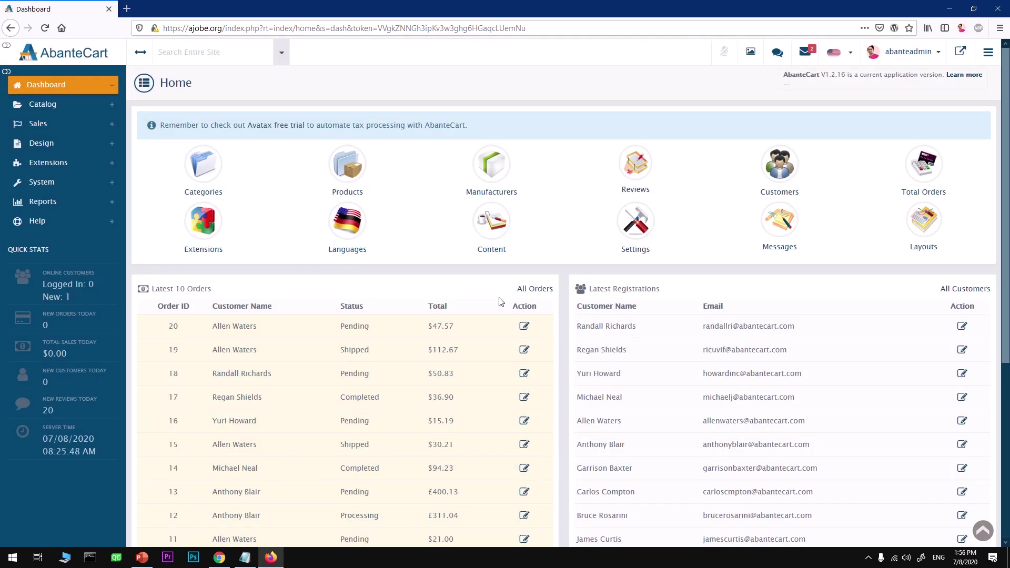
{"action": "scroll", "coordinate": [500, 301], "scroll_direction": "down", "scroll_amount": 5}
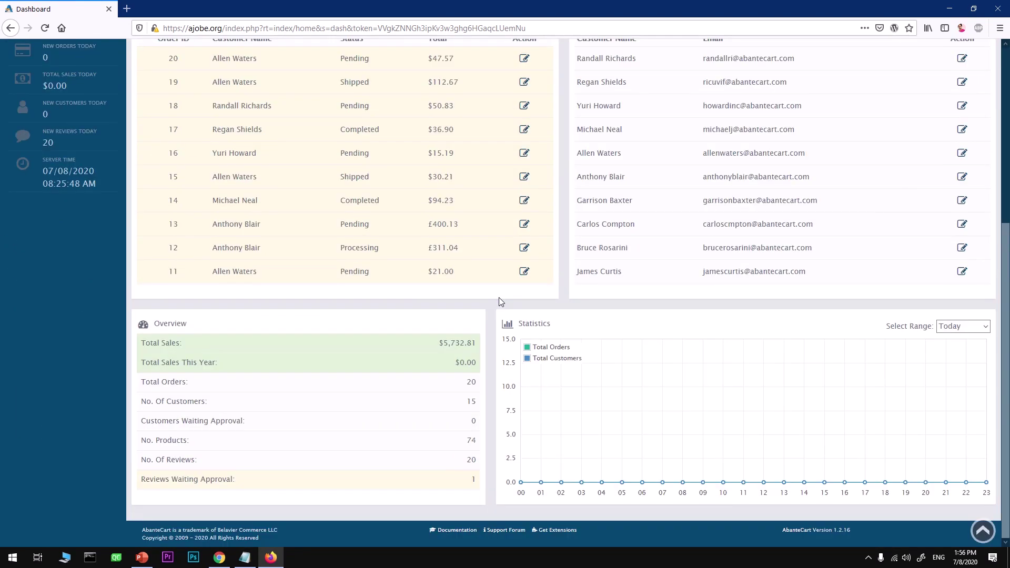
{"action": "scroll", "coordinate": [500, 301], "scroll_direction": "up", "scroll_amount": 5}
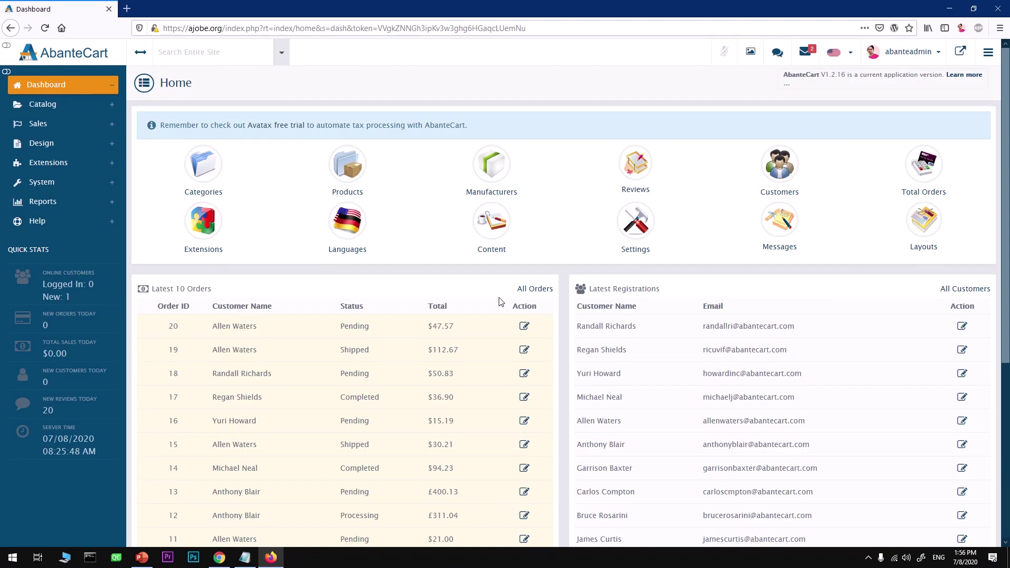
{"action": "left_click", "coordinate": [53, 107]}
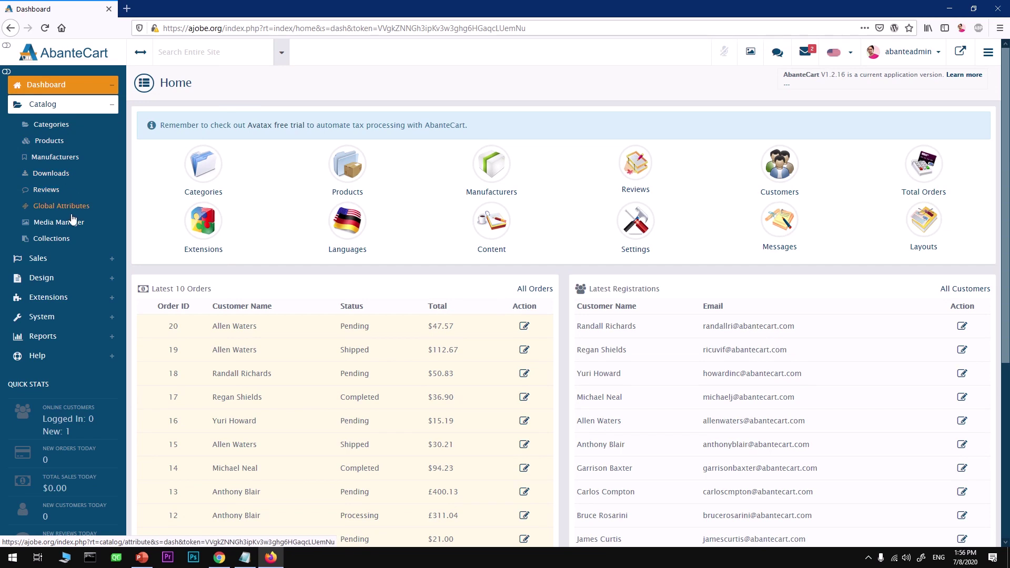
{"action": "left_click", "coordinate": [81, 105]}
{"action": "left_click", "coordinate": [83, 126]}
{"action": "left_click", "coordinate": [82, 127]}
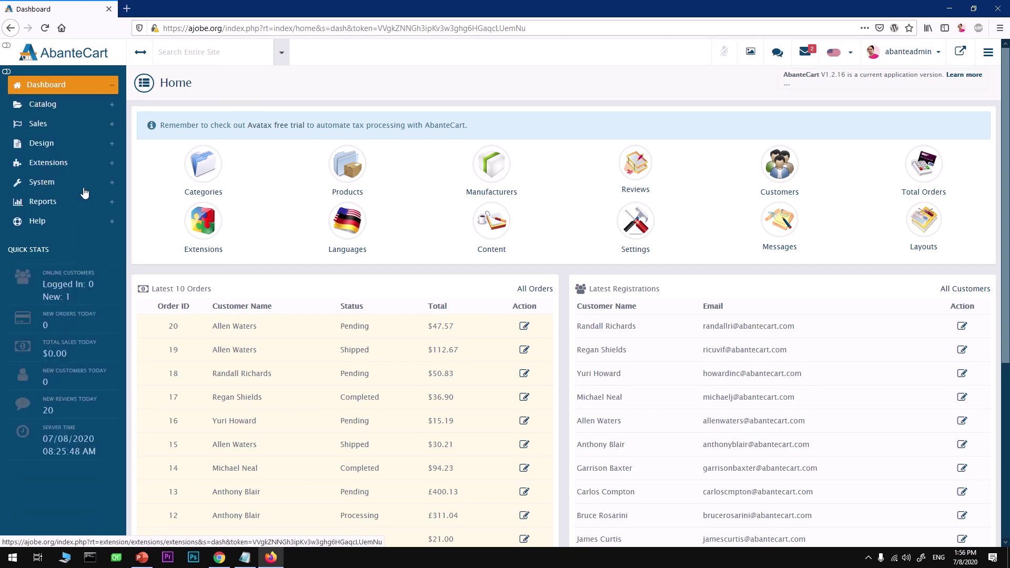
{"action": "left_click", "coordinate": [79, 150]}
{"action": "left_click", "coordinate": [86, 163]}
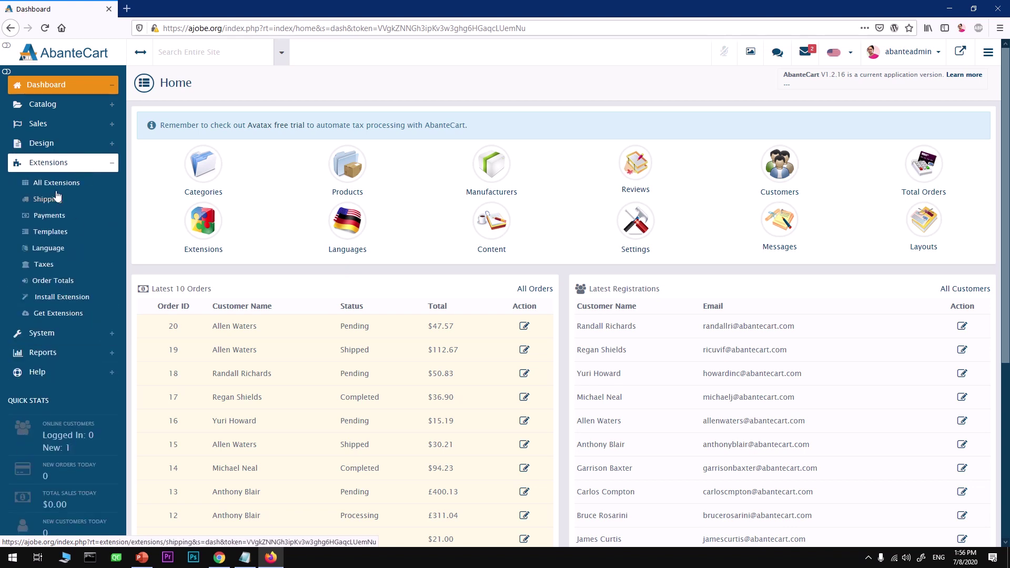
{"action": "left_click", "coordinate": [61, 165]}
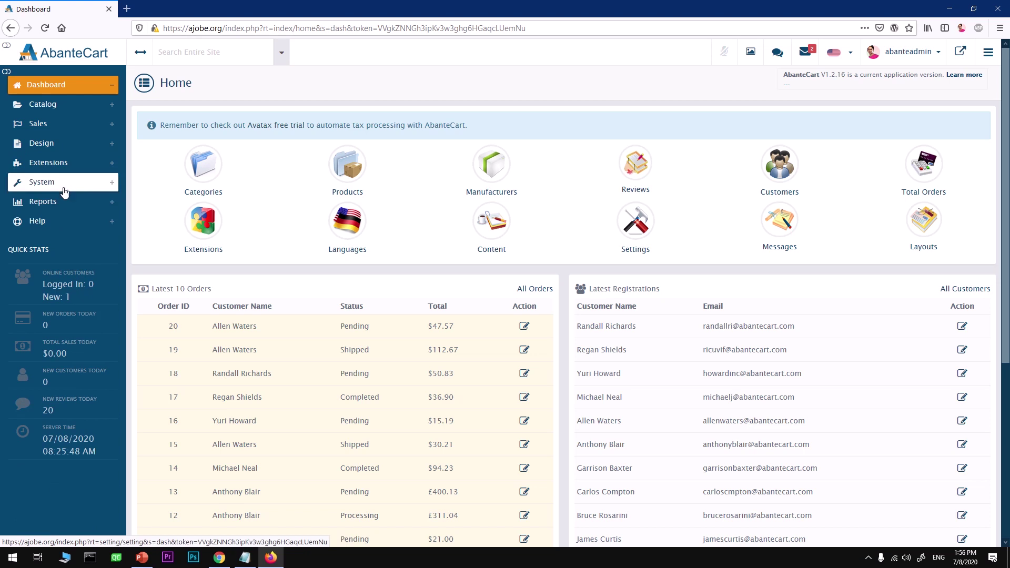
{"action": "left_click_drag", "start_coordinate": [77, 472], "coordinate": [52, 258]}
{"action": "left_click", "coordinate": [277, 181]}
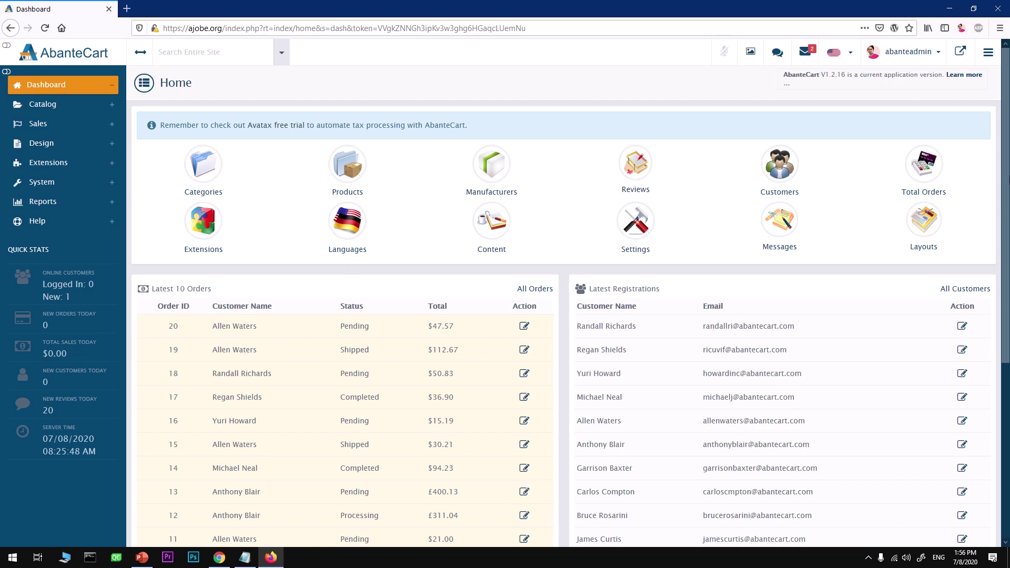
{"action": "scroll", "coordinate": [1005, 263], "scroll_direction": "down", "scroll_amount": 5}
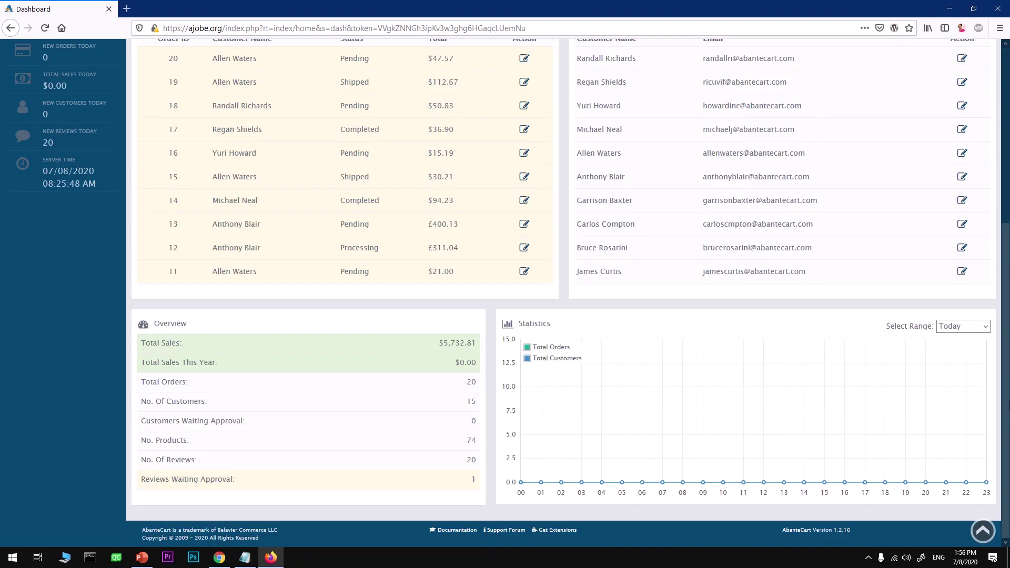
{"action": "scroll", "coordinate": [1005, 263], "scroll_direction": "up", "scroll_amount": 5}
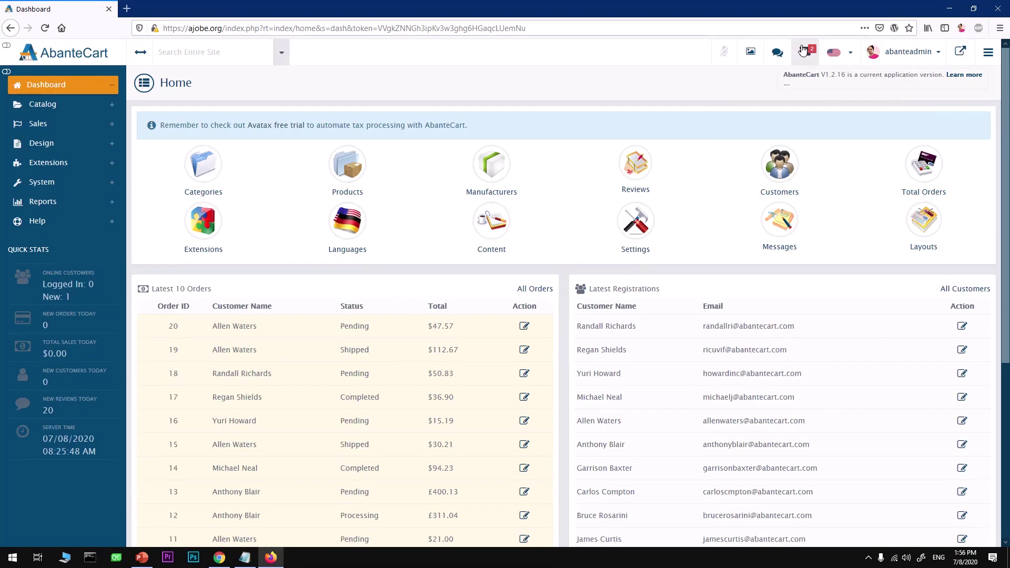
{"action": "left_click", "coordinate": [803, 51]}
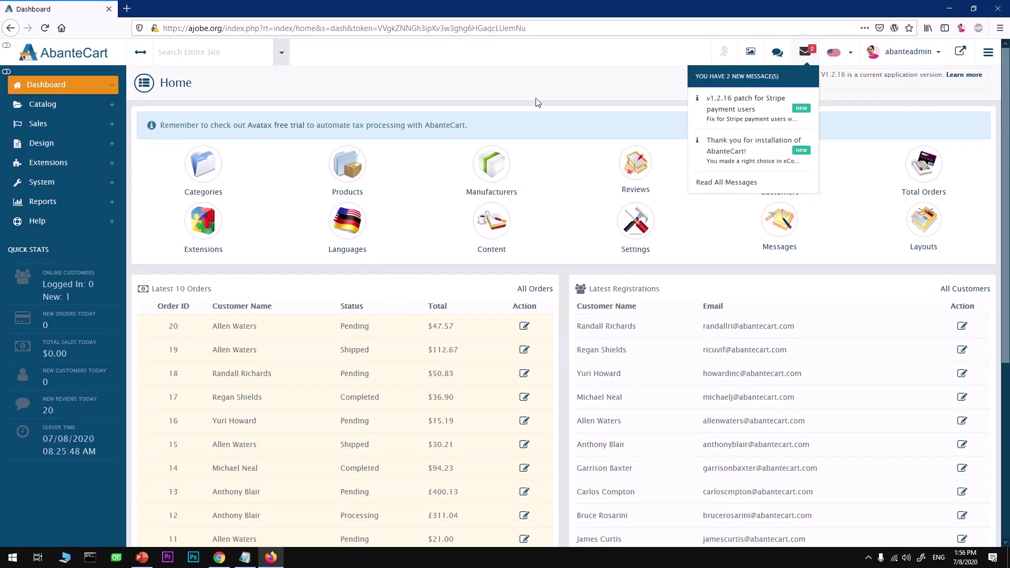
{"action": "left_click", "coordinate": [514, 73]}
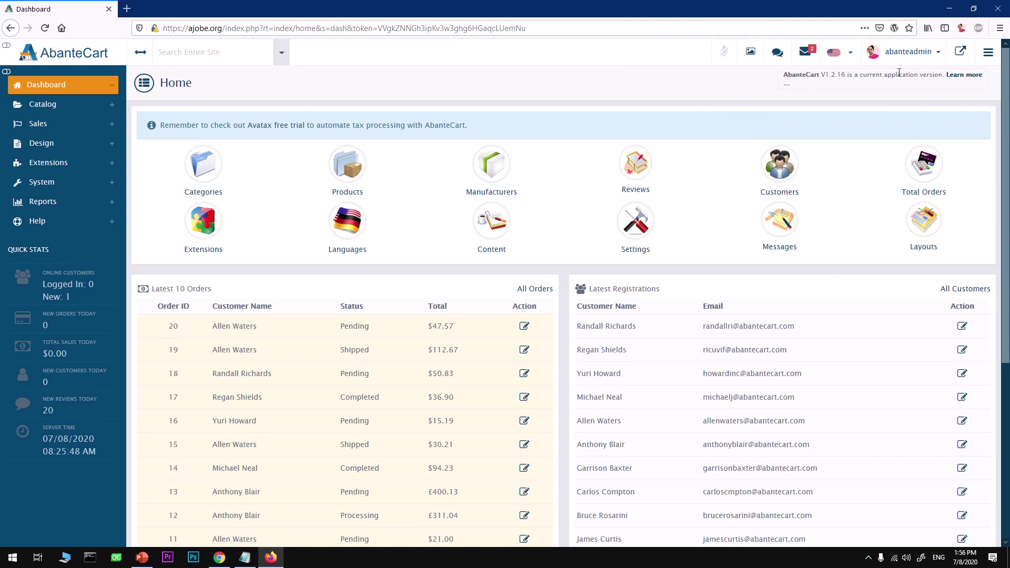
{"action": "left_click_drag", "start_coordinate": [782, 79], "coordinate": [903, 84]}
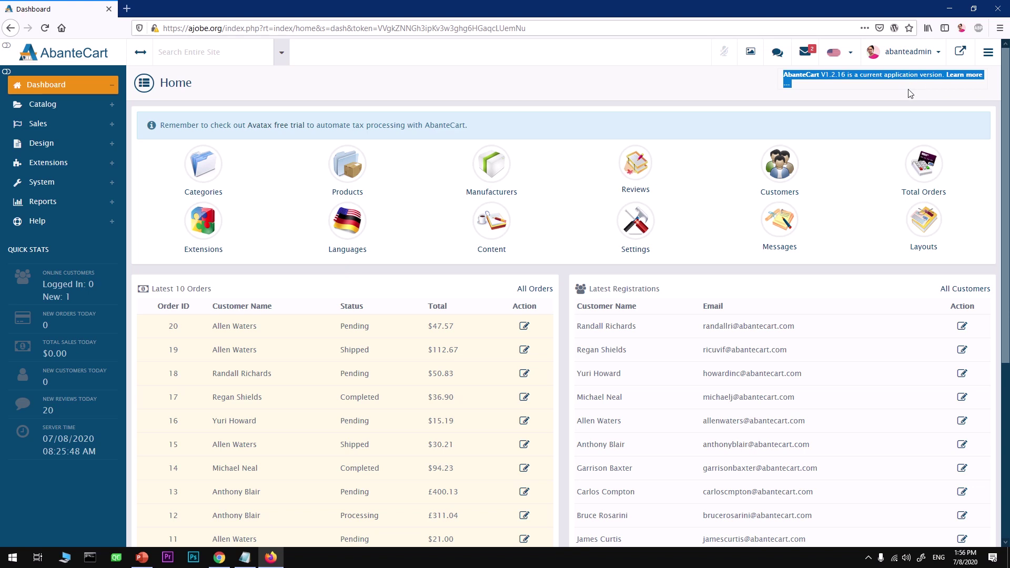
{"action": "left_click", "coordinate": [609, 85]}
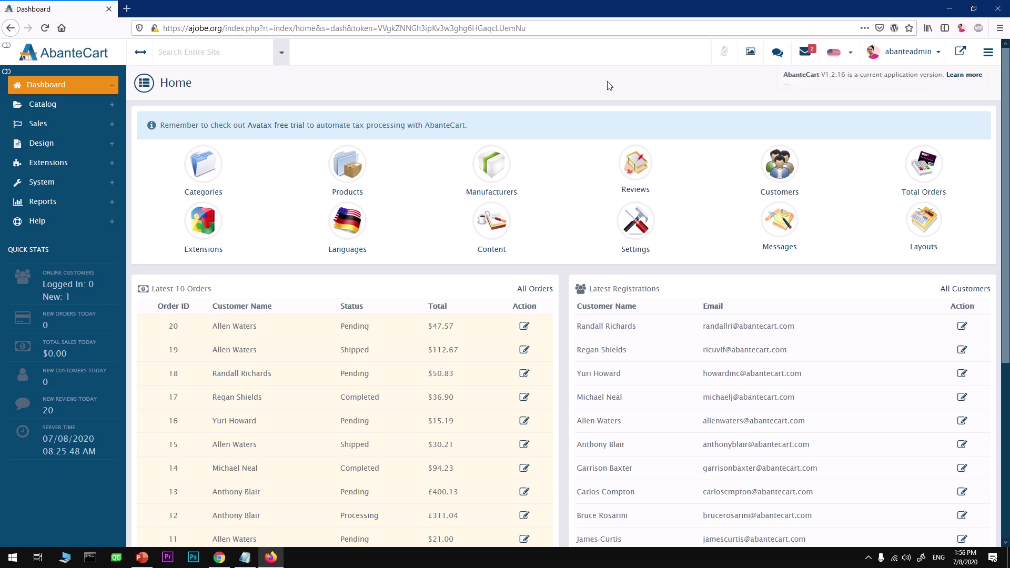